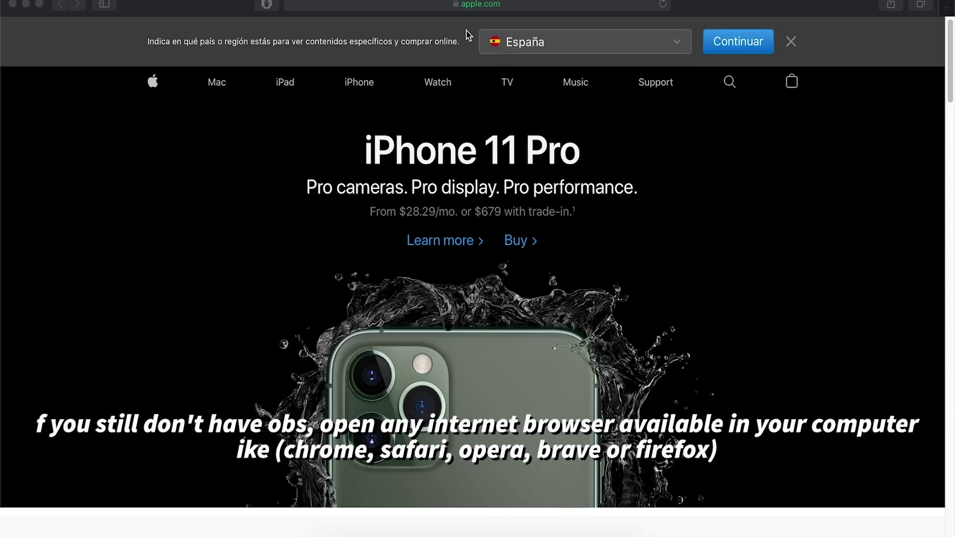
# - Search Google in Chrome for 'obs studio' and open the official OBS website
pyautogui.click(425, 533)
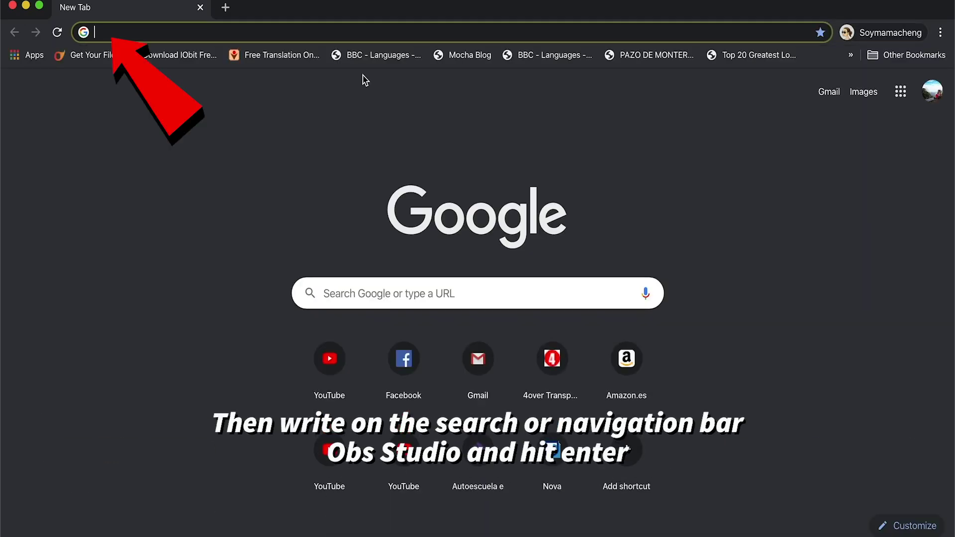
pyautogui.write('obs studio')
pyautogui.press('Return')
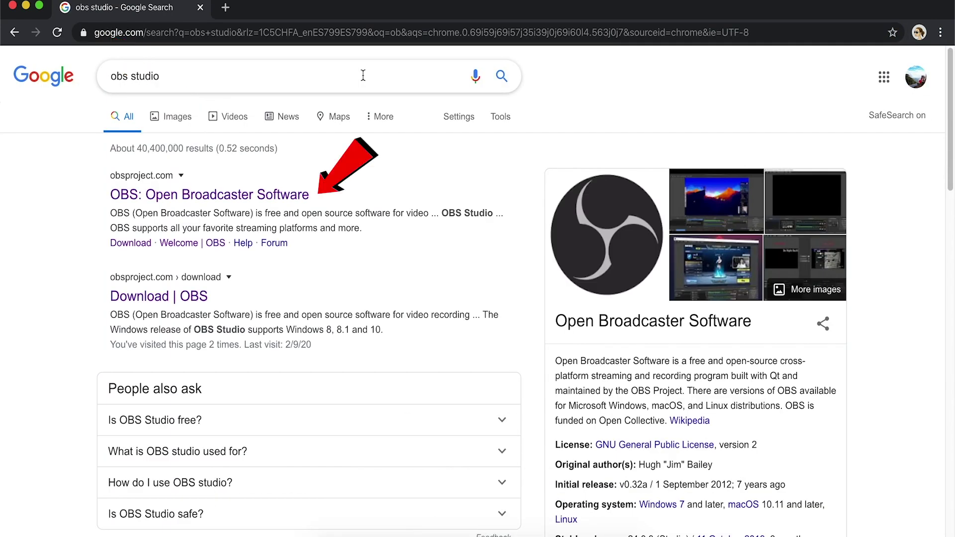
pyautogui.click(210, 193)
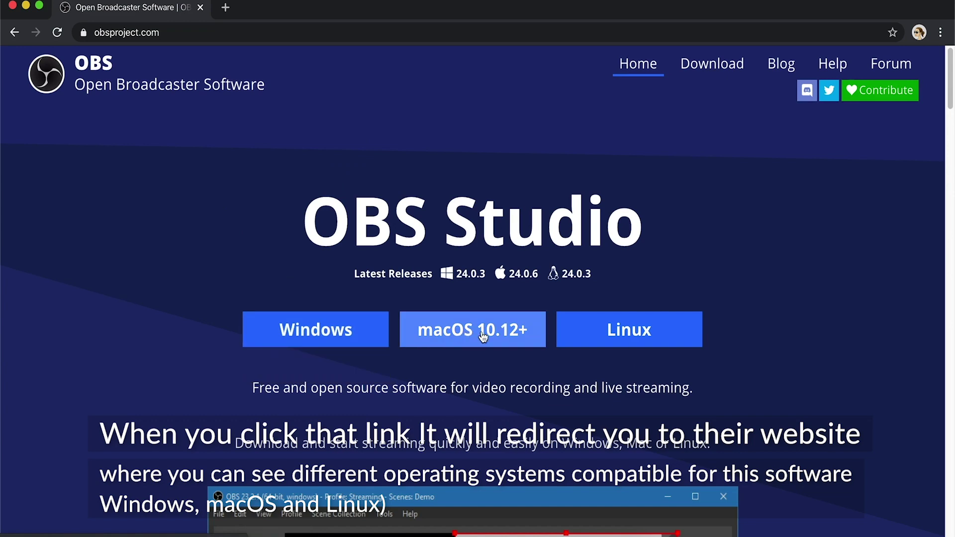
# - Start the Windows OBS download, pick the LaCie drive, then dismiss the save prompt
pyautogui.click(383, 339)
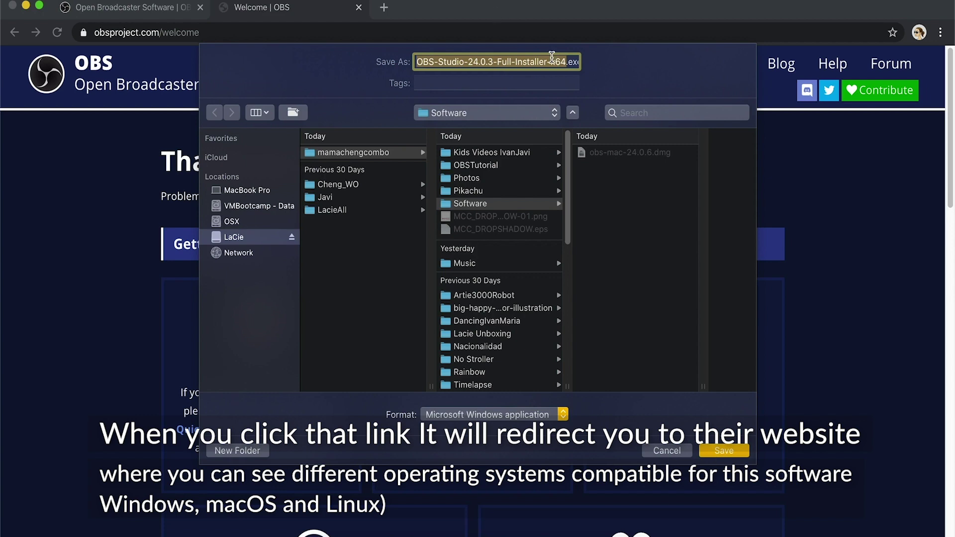
pyautogui.moveTo(551, 62)
pyautogui.mouseDown()
pyautogui.moveTo(580, 61)
pyautogui.moveTo(563, 61)
pyautogui.mouseUp()
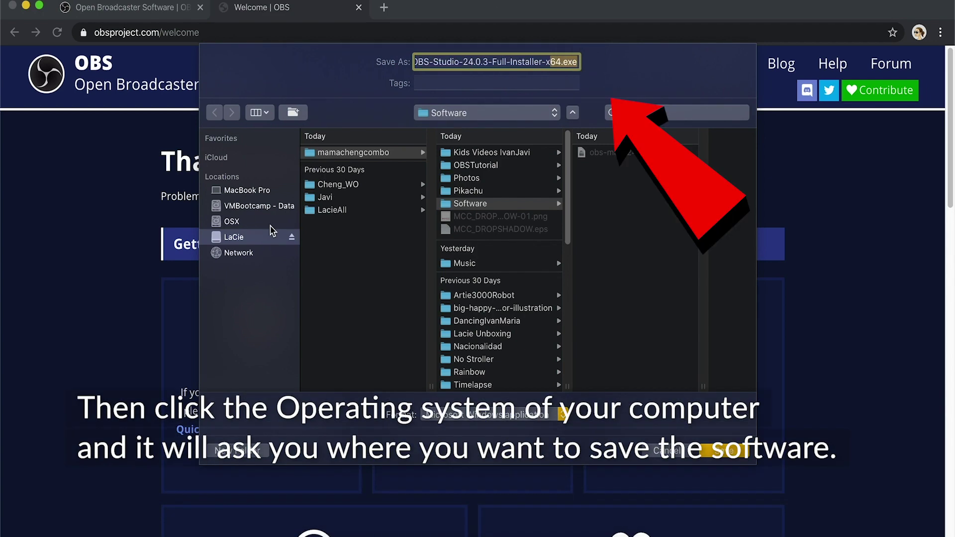
pyautogui.click(257, 241)
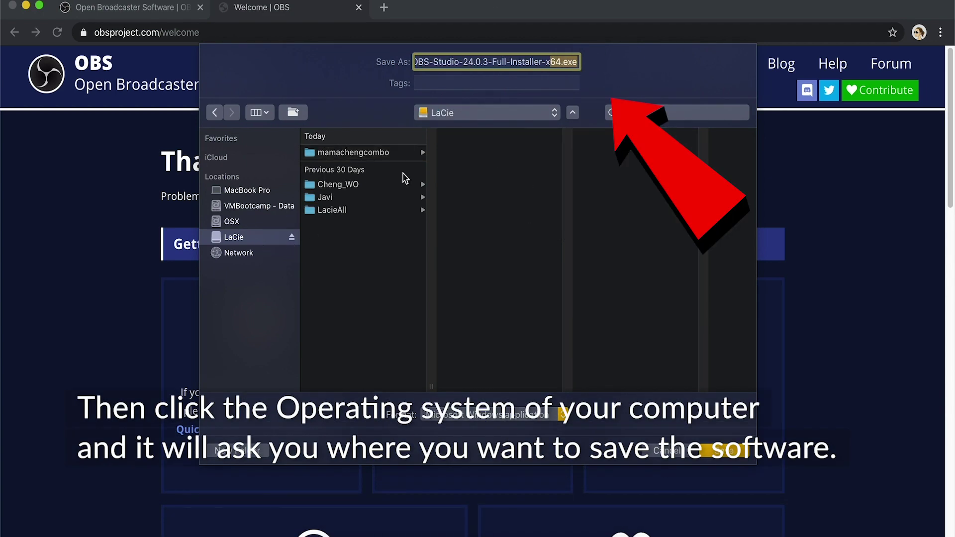
pyautogui.click(655, 452)
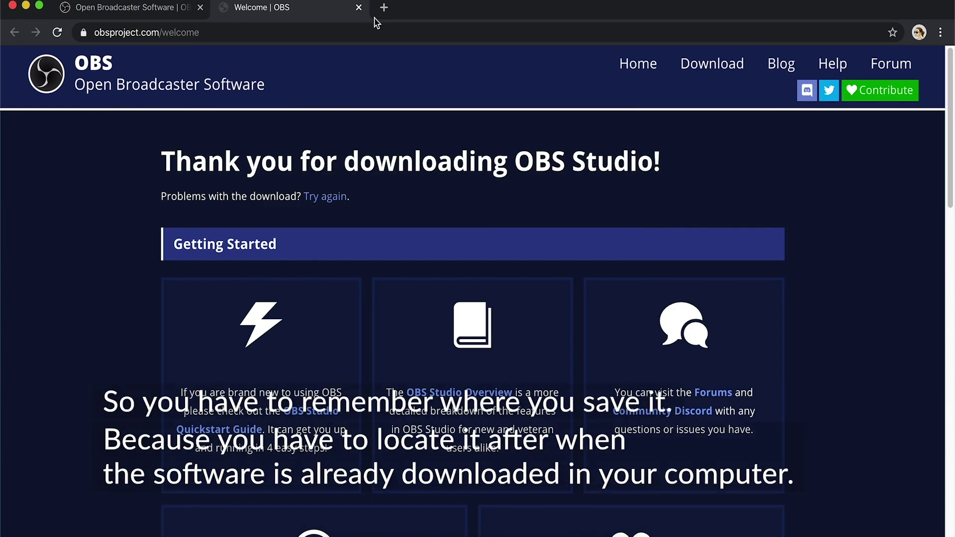
# - Close the welcome tab, start the macOS 10.12+ download, and cancel saving it
pyautogui.click(357, 9)
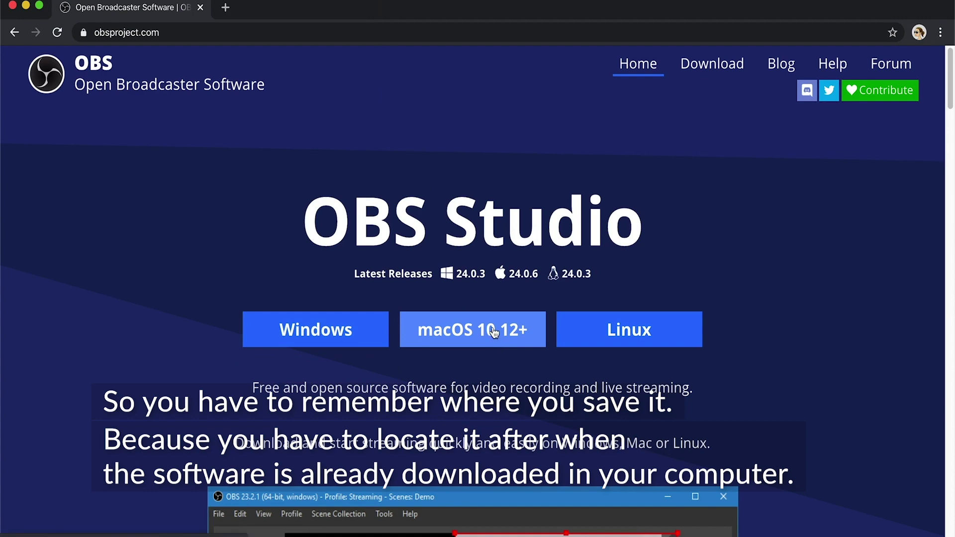
pyautogui.click(509, 324)
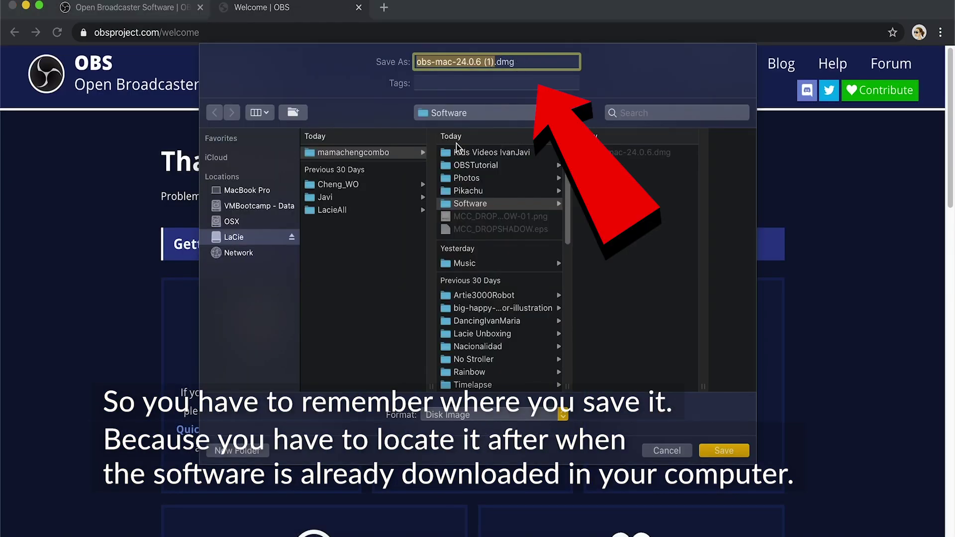
pyautogui.click(669, 454)
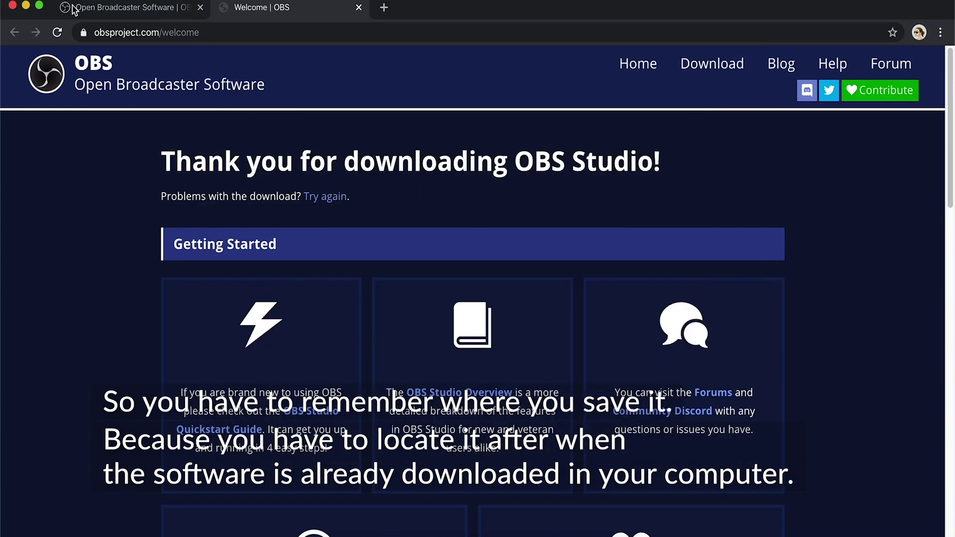
# - Close the Welcome | OBS tab and scroll through the obsproject.com features, then back to the top
pyautogui.click(359, 7)
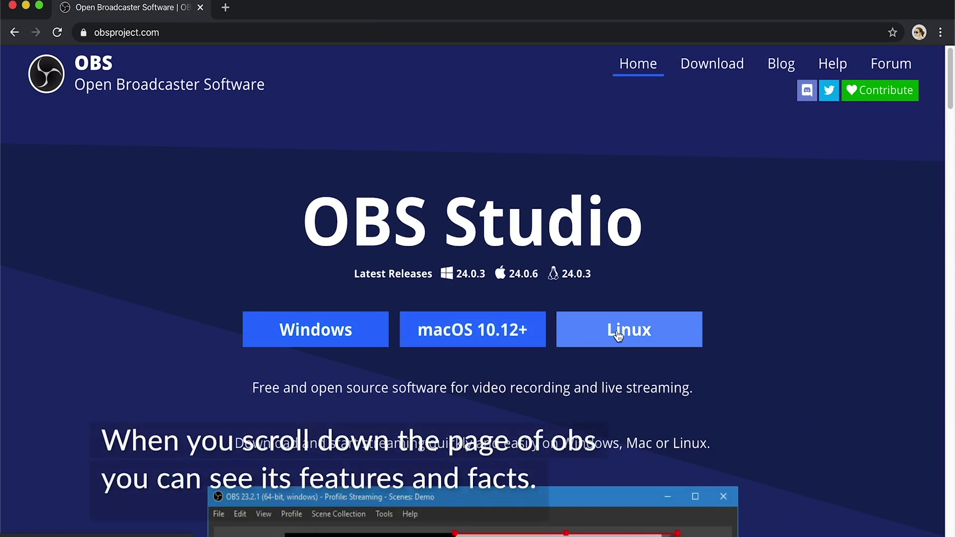
pyautogui.scroll(-15, 490, 313)
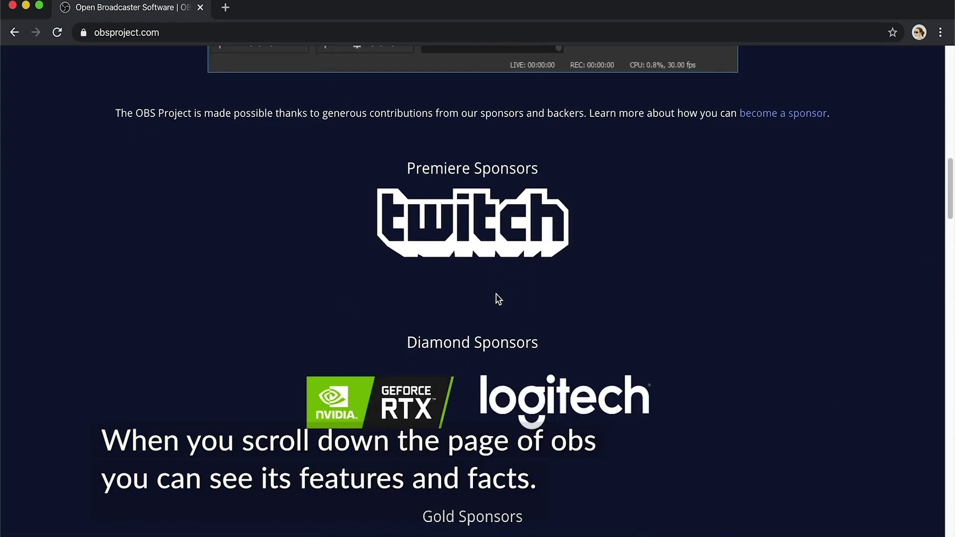
pyautogui.scroll(-20, 498, 298)
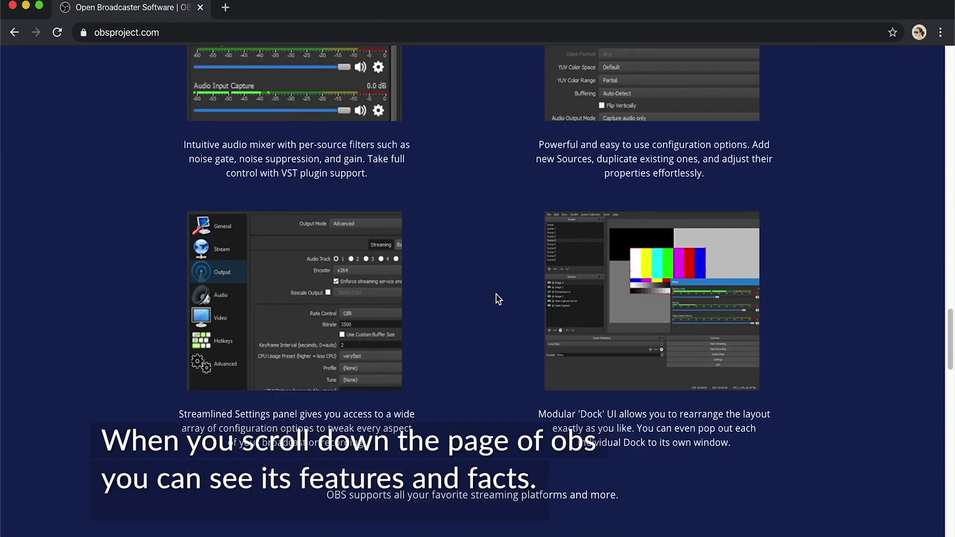
pyautogui.scroll(-10, 497, 298)
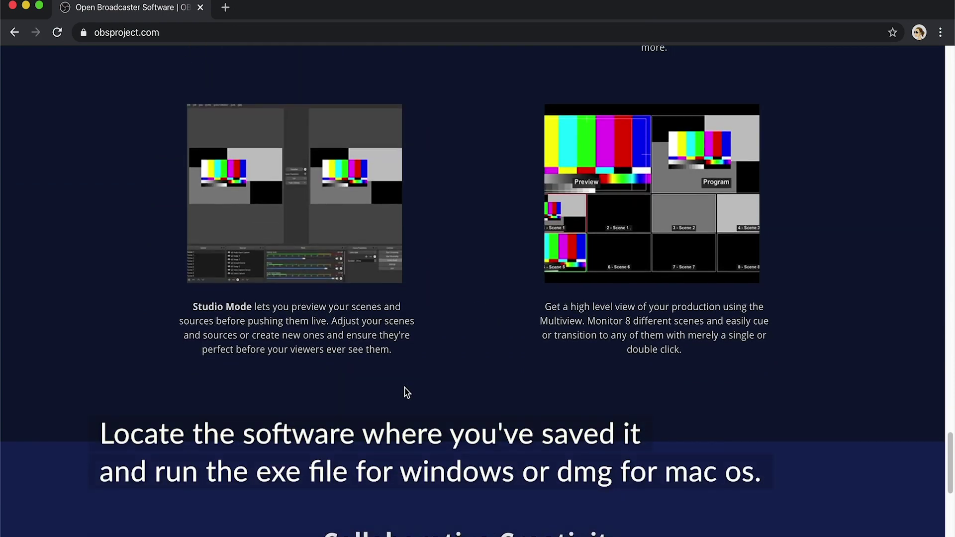
pyautogui.scroll(-8, 388, 388)
pyautogui.scroll(8, 389, 358)
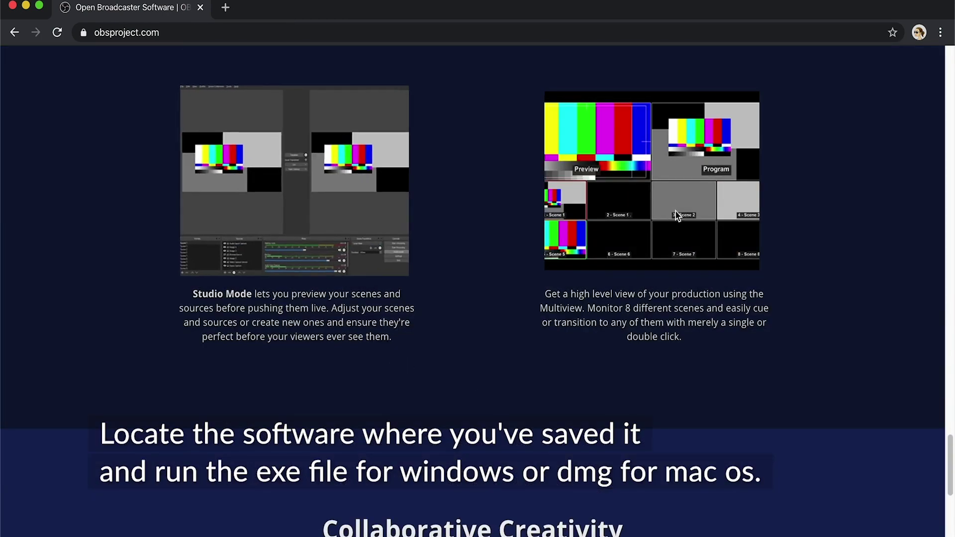
pyautogui.scroll(2, 642, 248)
pyautogui.scroll(8, 640, 247)
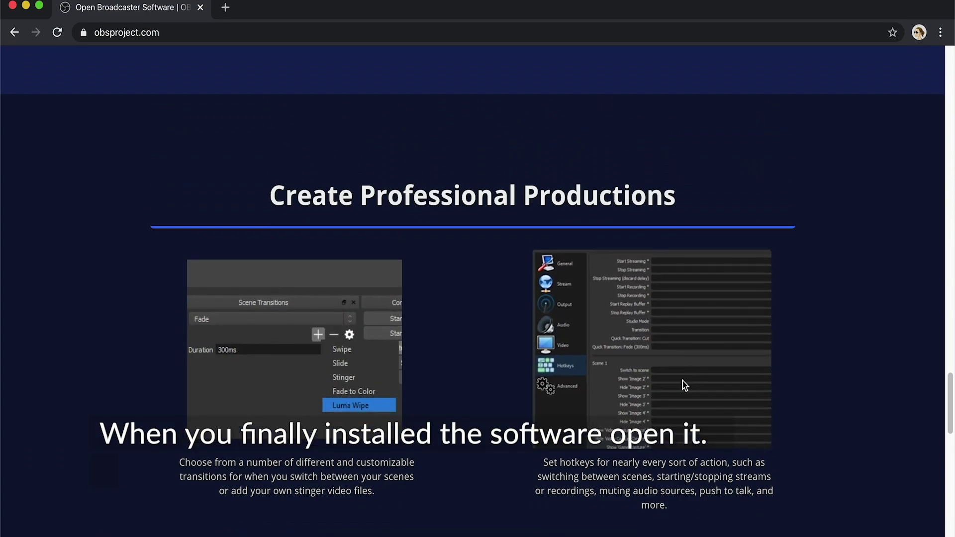
pyautogui.scroll(15, 683, 387)
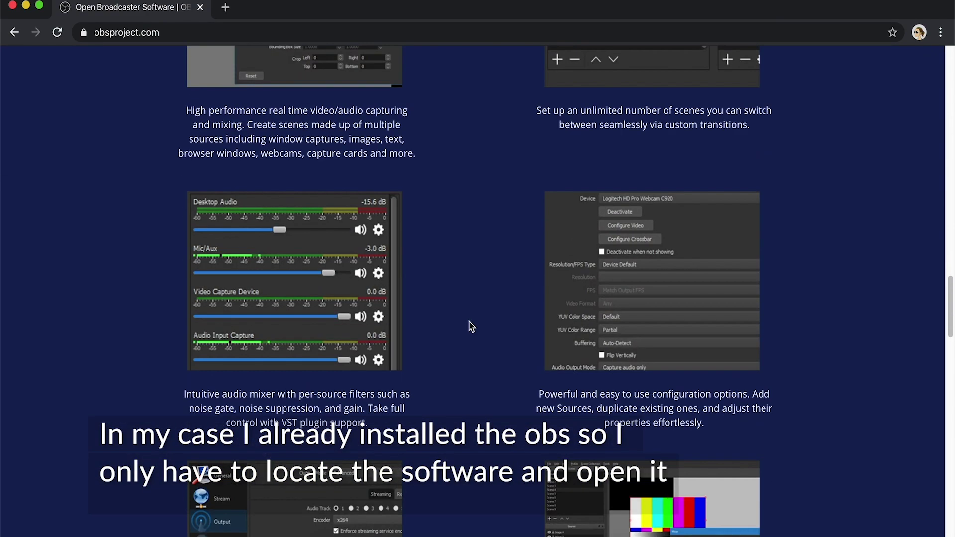
pyautogui.scroll(20, 471, 326)
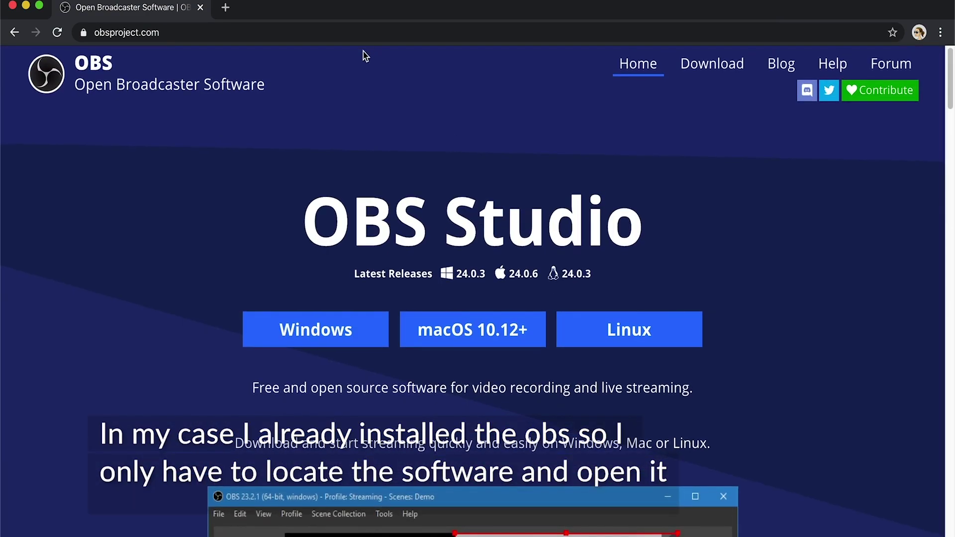
# - Launch OBS Studio from Spotlight and remove both existing sources from the scene
pyautogui.press('super+space')
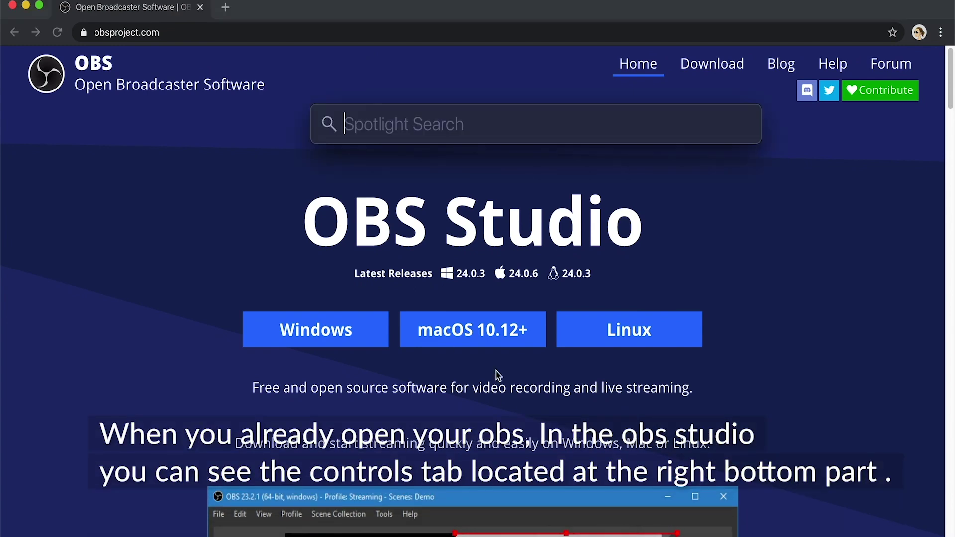
pyautogui.write('obS')
pyautogui.press('Return')
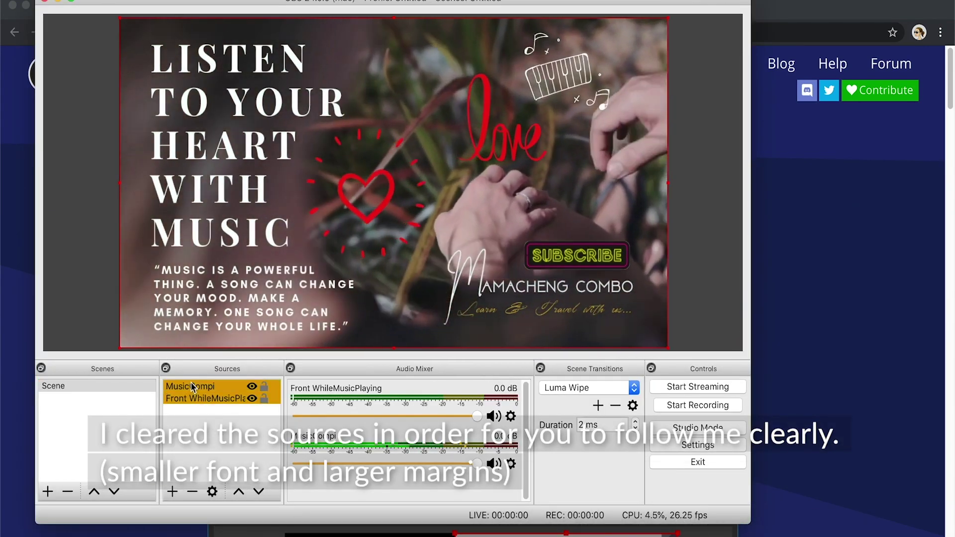
pyautogui.click(192, 491)
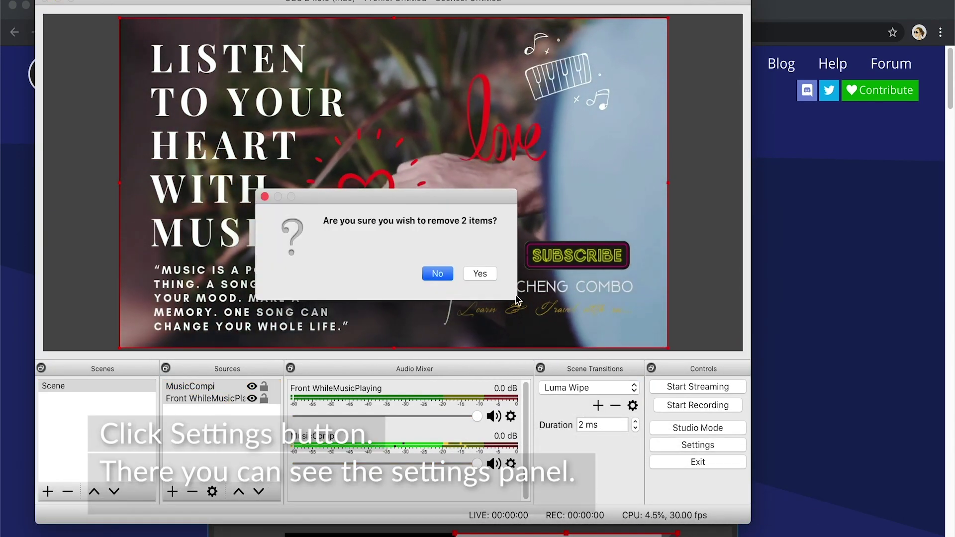
pyautogui.click(490, 273)
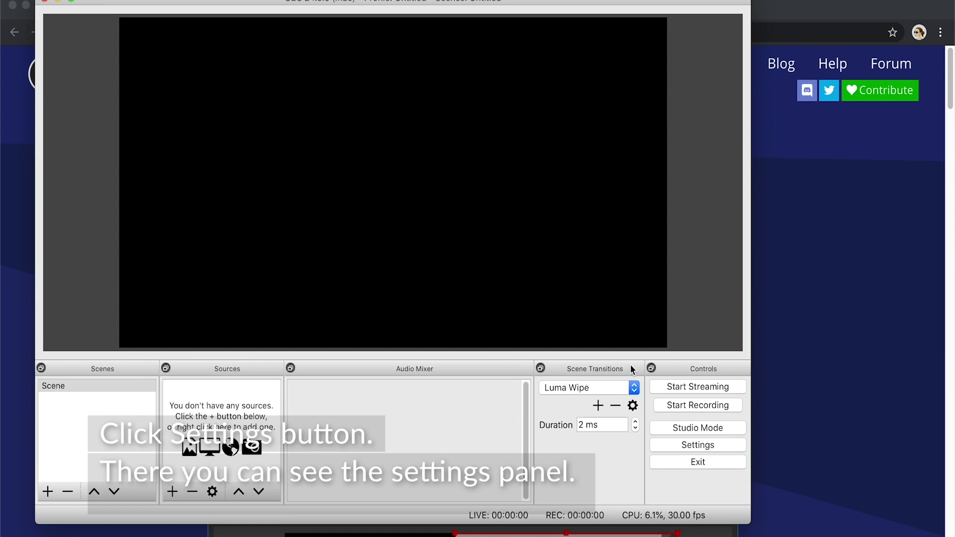
# - In Settings > General, keep English and switch the theme to Rachni, then to Acri
pyautogui.click(691, 448)
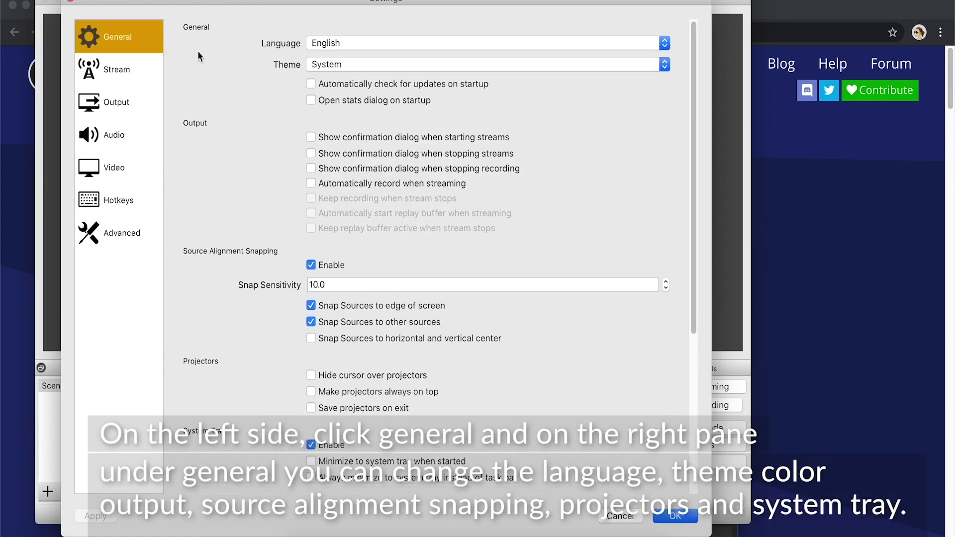
pyautogui.click(343, 43)
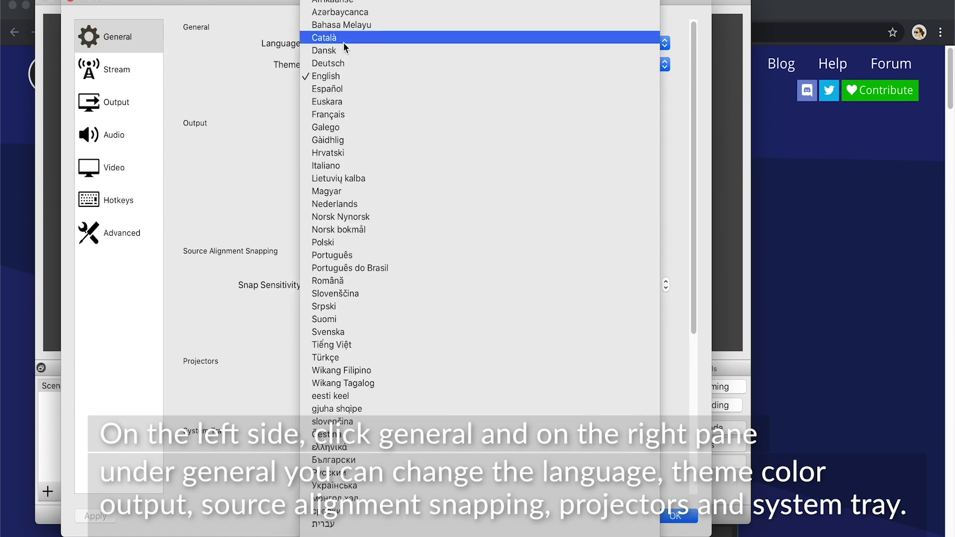
pyautogui.click(285, 178)
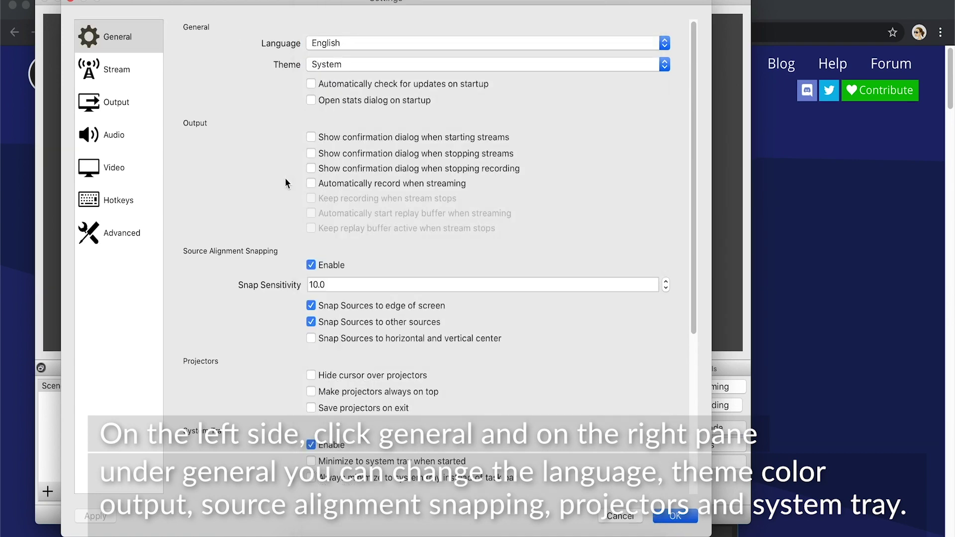
pyautogui.click(363, 67)
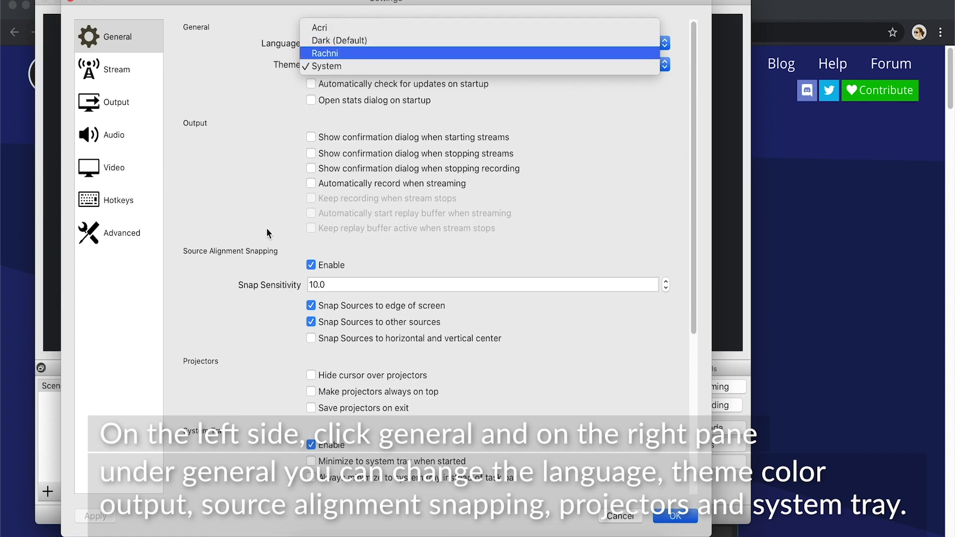
pyautogui.press('Return')
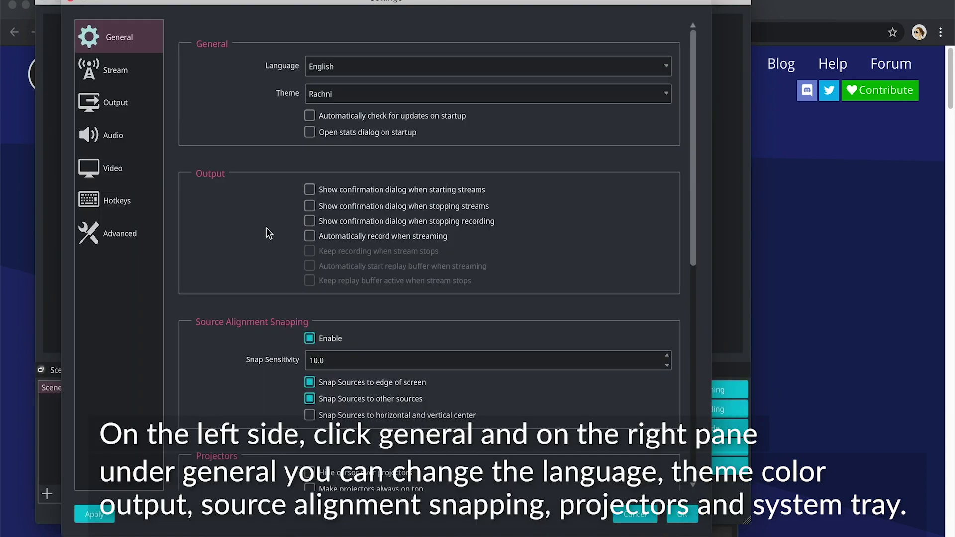
pyautogui.click(352, 95)
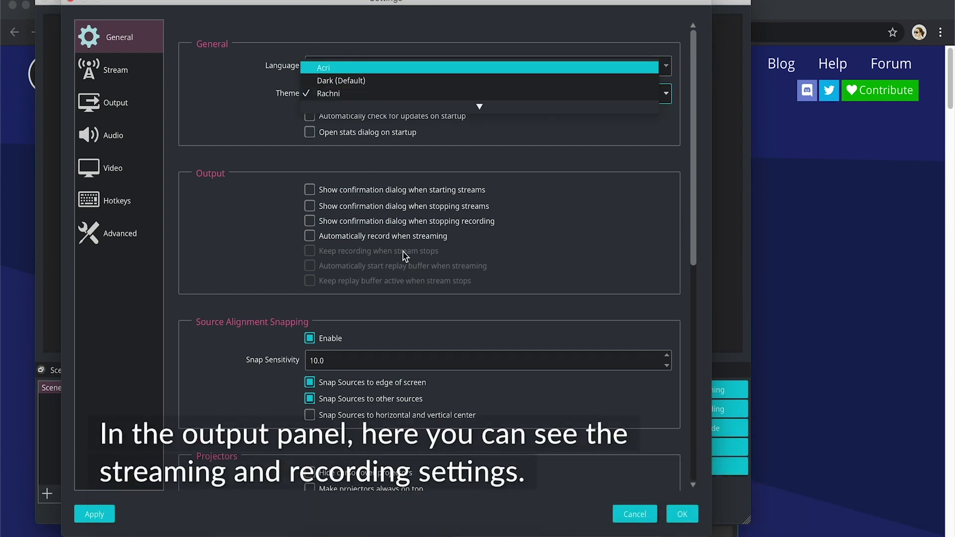
pyautogui.press('Return')
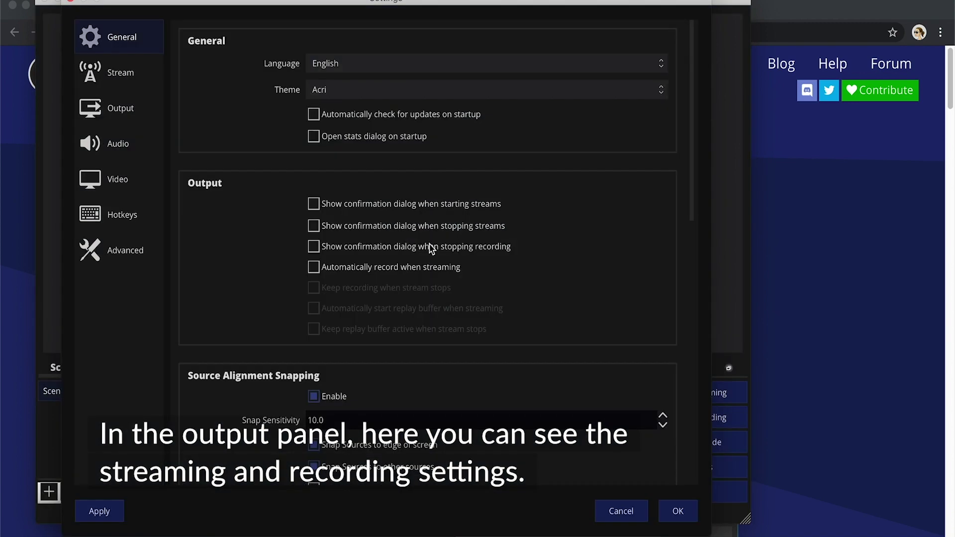
# - Review the Output, Video, Hotkeys and Advanced settings pages
pyautogui.click(120, 107)
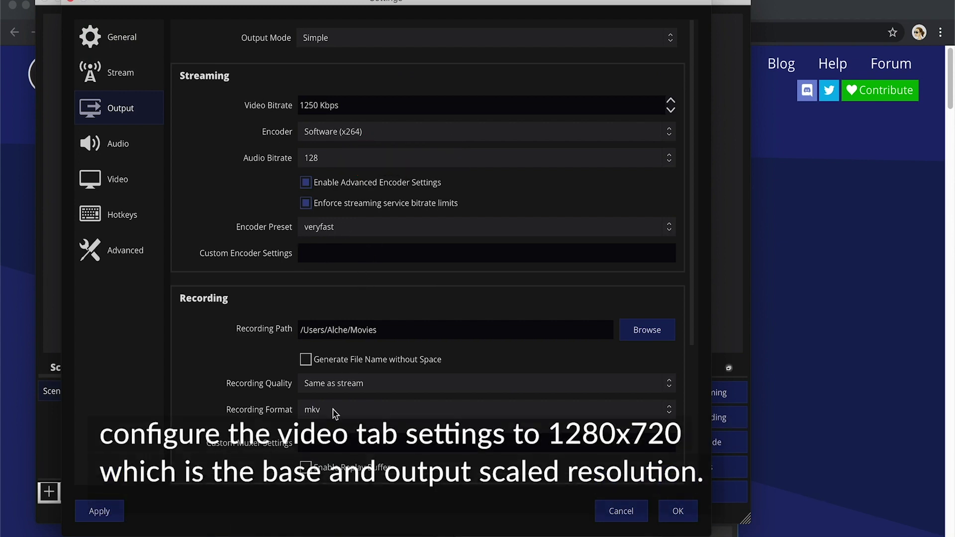
pyautogui.click(118, 182)
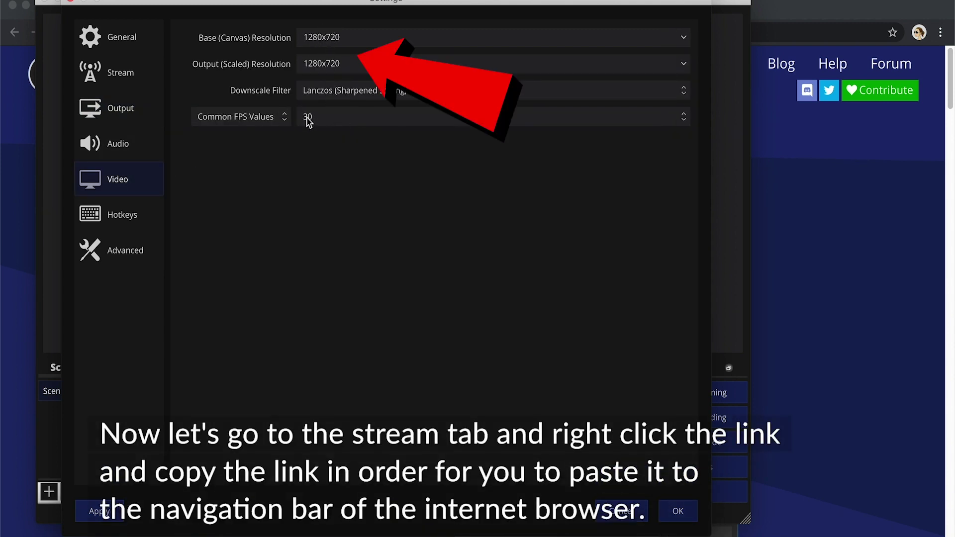
pyautogui.click(118, 227)
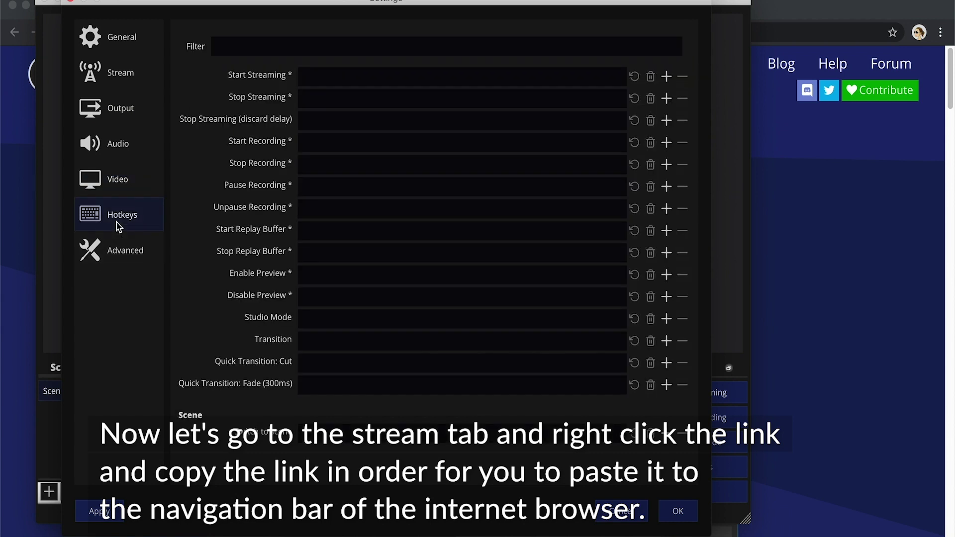
pyautogui.click(120, 252)
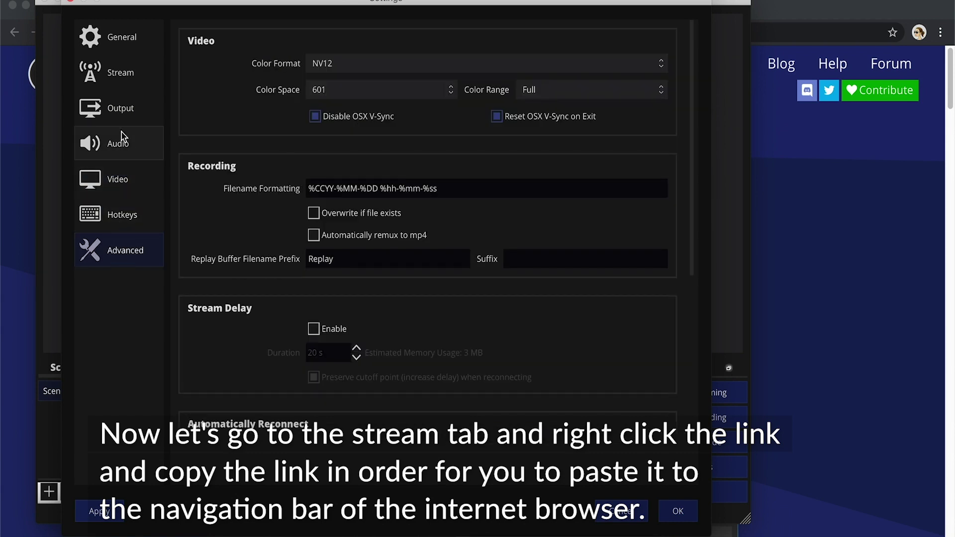
# - On the Stream page, copy the Stream Key (Link) address
pyautogui.click(126, 77)
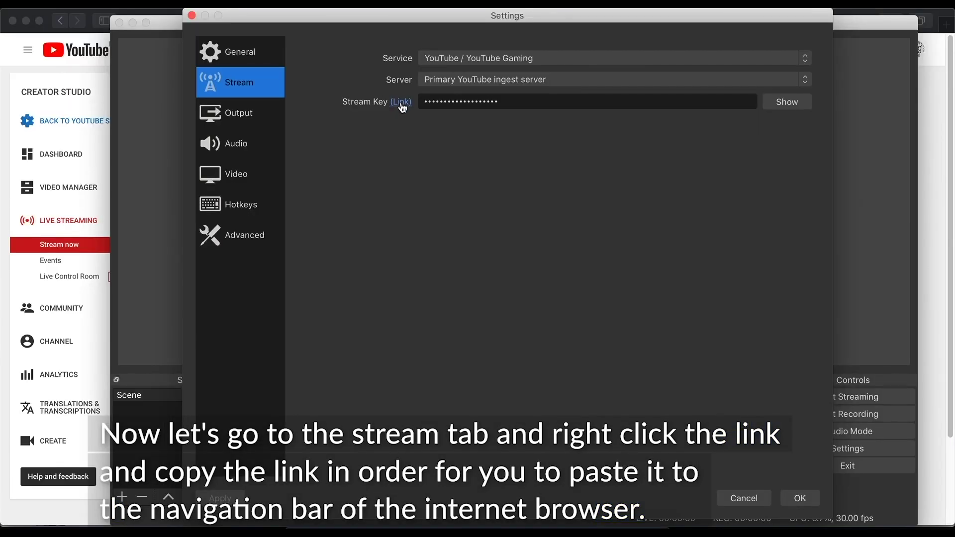
pyautogui.rightClick(403, 106)
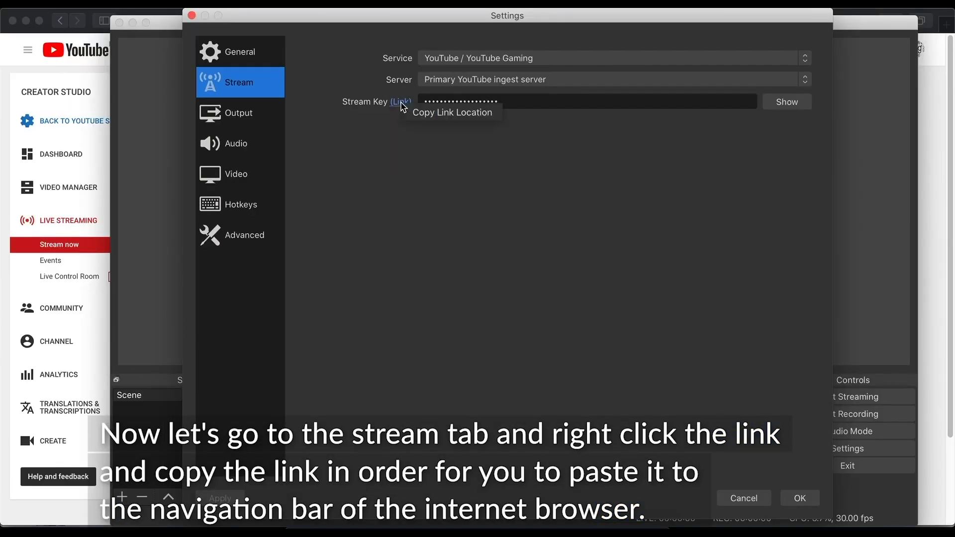
pyautogui.click(423, 114)
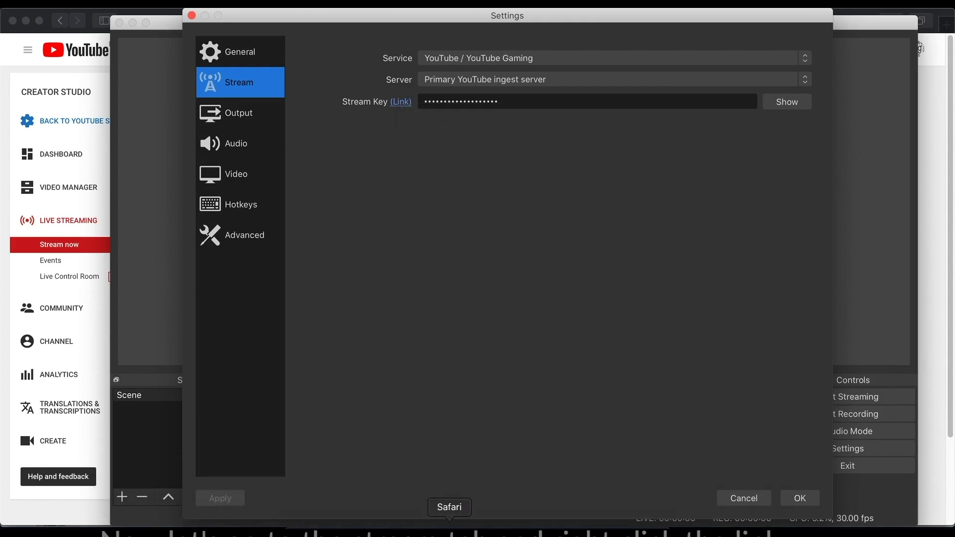
# - Load the copied live_dashboard link in Safari, start live setup, and choose text-message verification
pyautogui.click(449, 530)
pyautogui.click(343, 21)
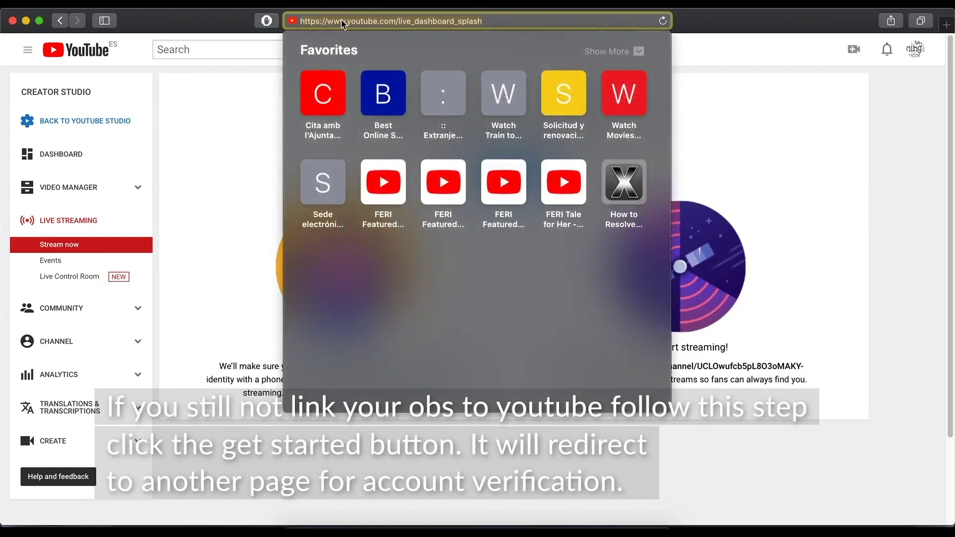
pyautogui.press('super+v')
pyautogui.press('Return')
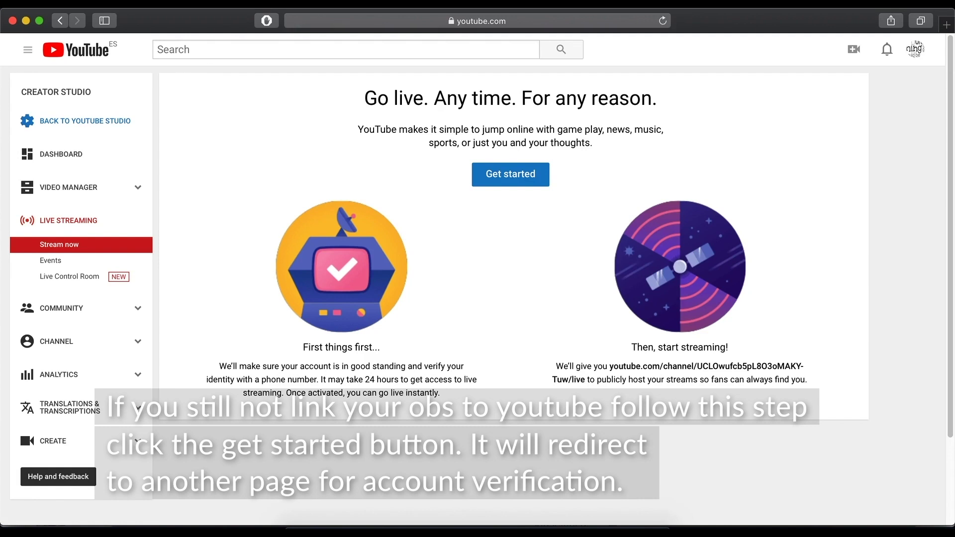
pyautogui.click(508, 179)
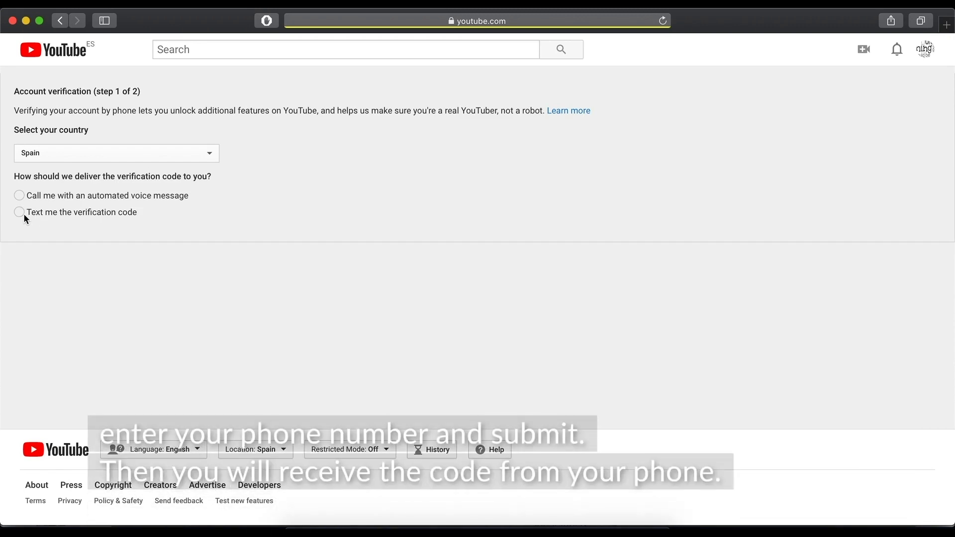
pyautogui.click(21, 215)
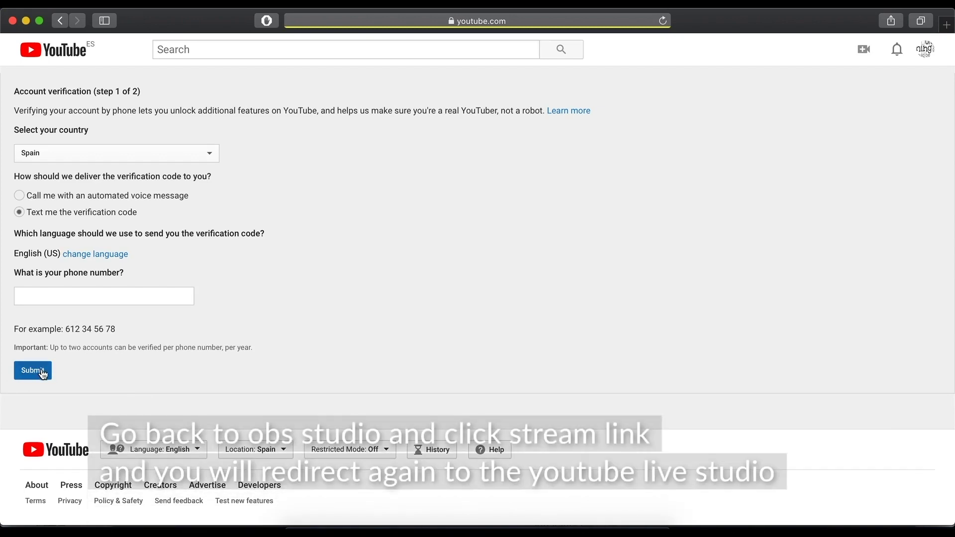
# - Open the YouTube Live Dashboard from the OBS Stream Key link and scroll through it
pyautogui.click(558, 520)
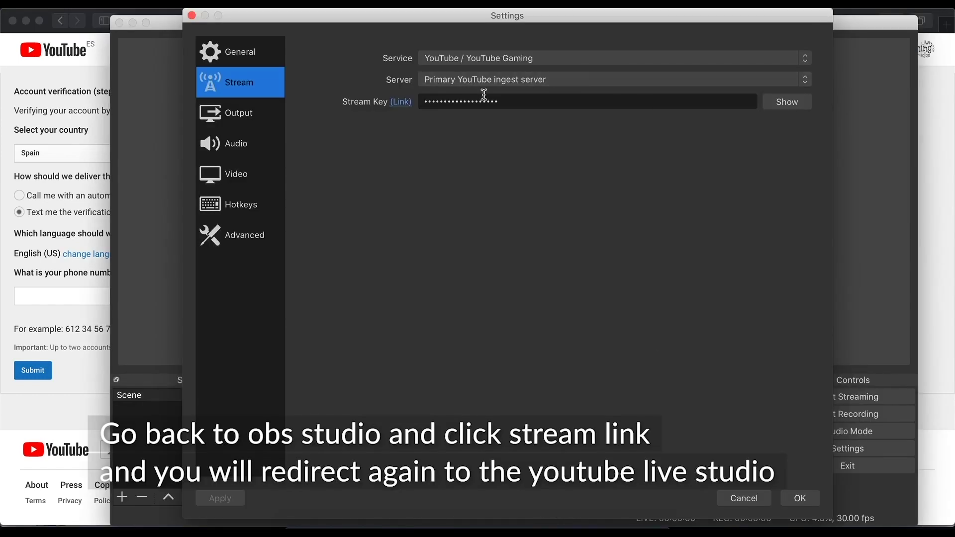
pyautogui.click(401, 102)
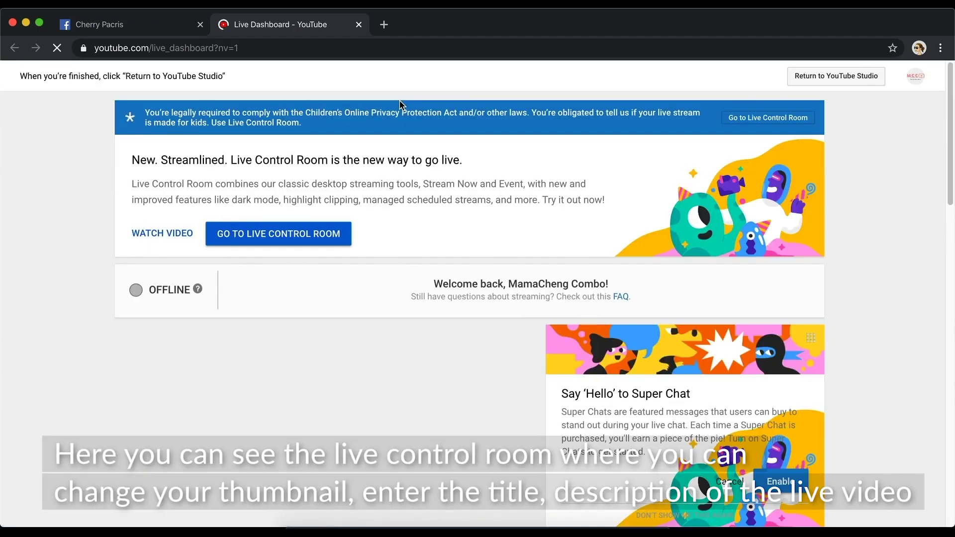
pyautogui.scroll(-2, 390, 362)
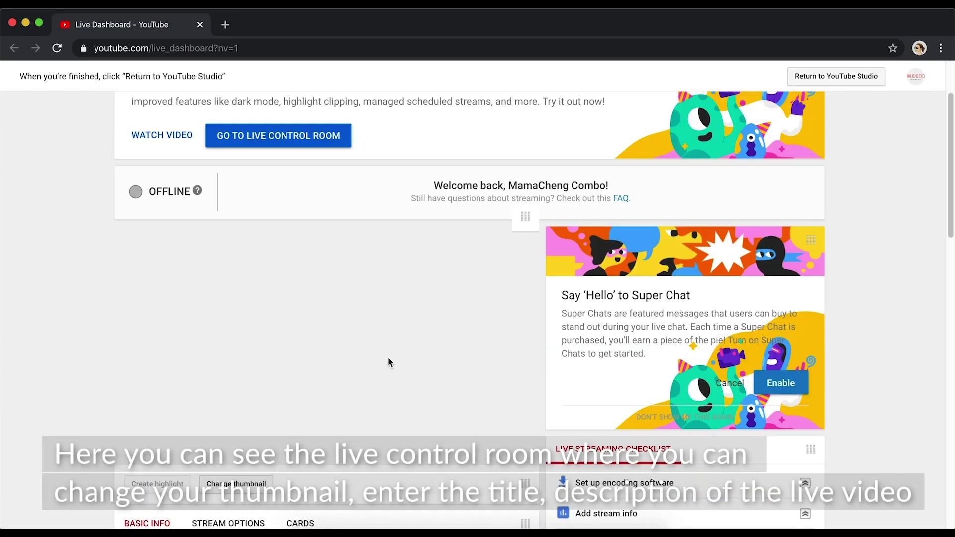
pyautogui.scroll(-1, 389, 363)
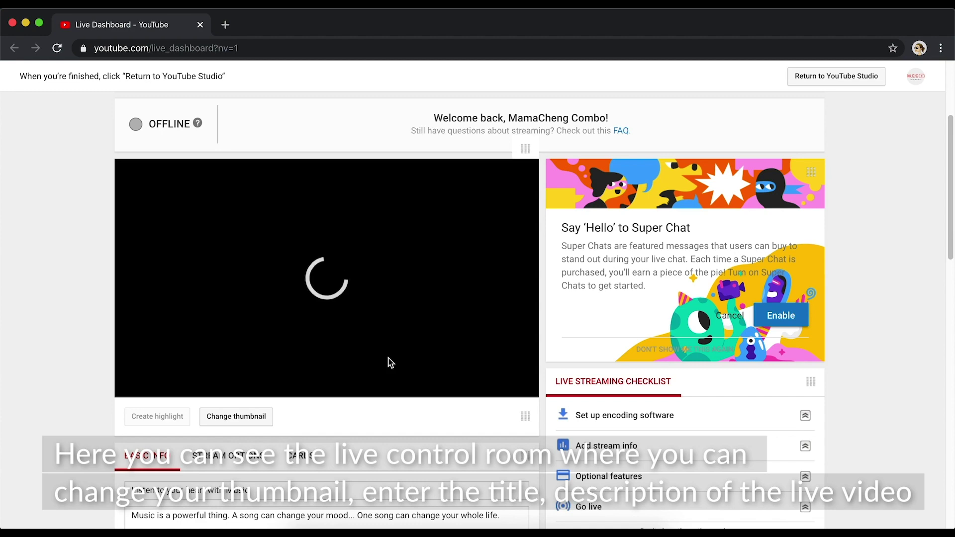
pyautogui.scroll(1, 389, 362)
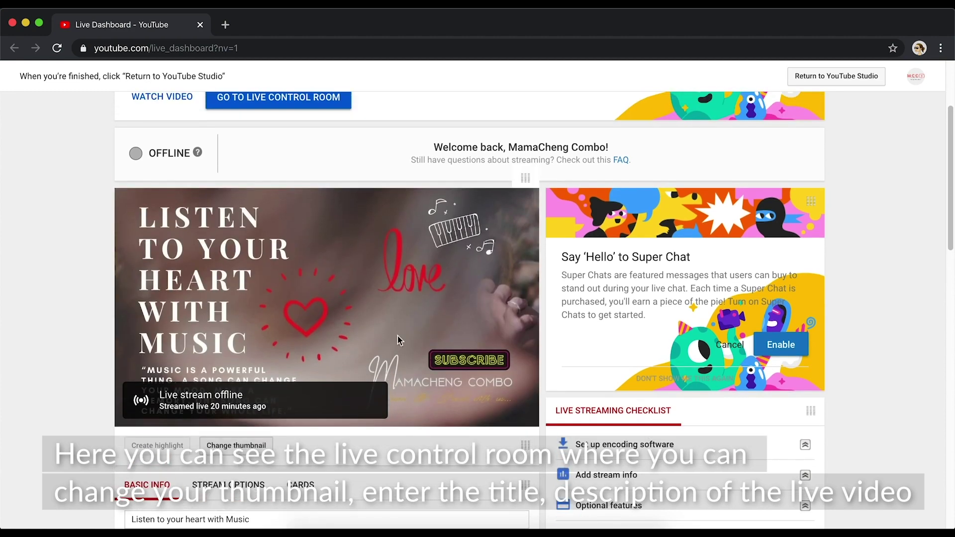
pyautogui.scroll(-5, 481, 381)
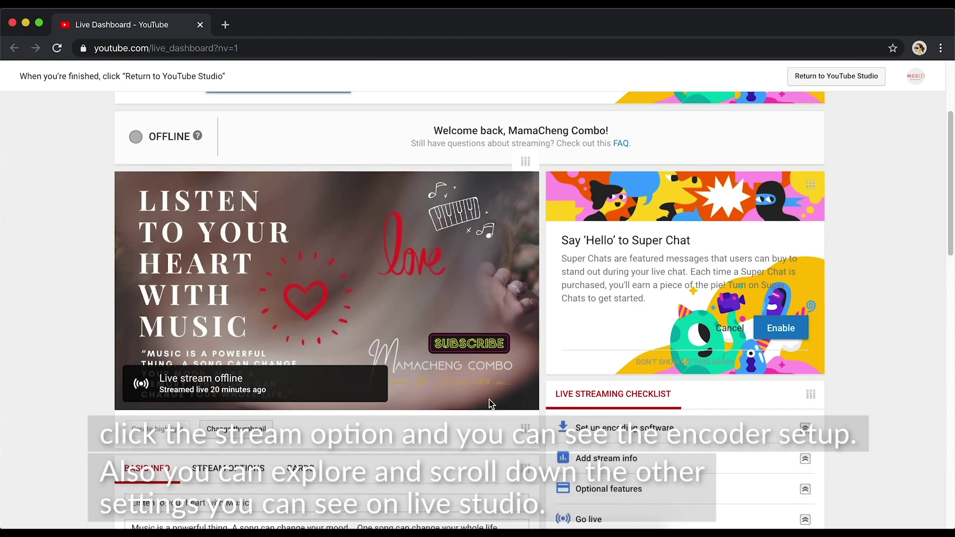
pyautogui.scroll(-2, 480, 423)
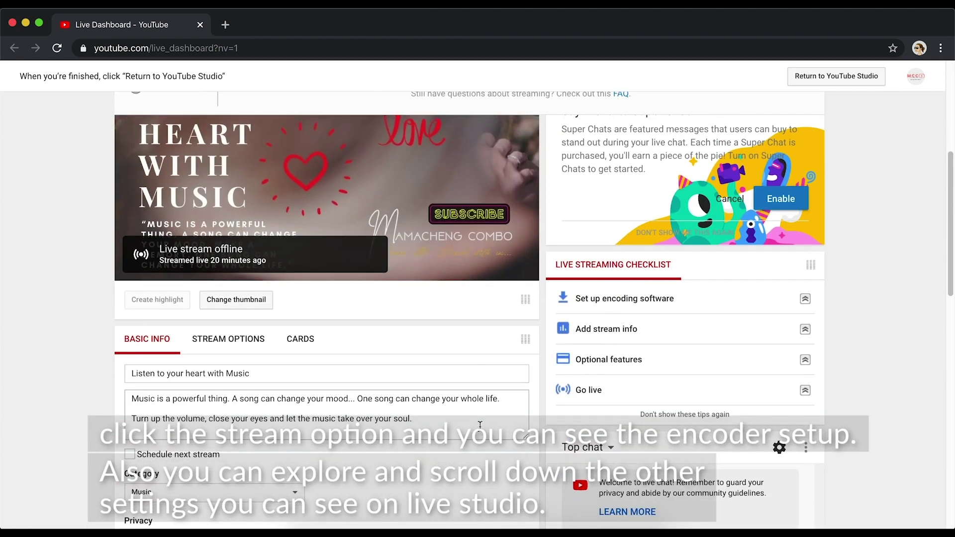
# - Look over the stream's DVR and latency options, then its cards section
pyautogui.click(212, 315)
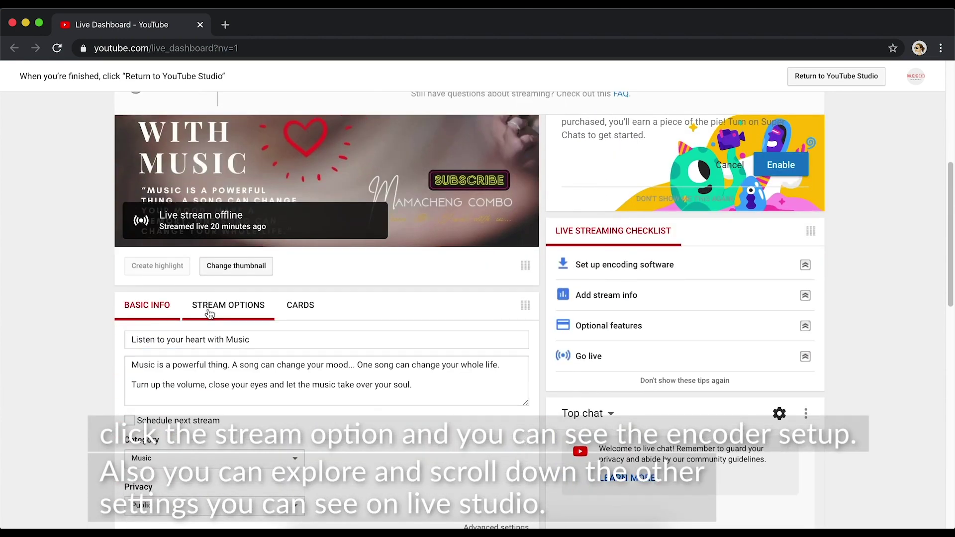
pyautogui.scroll(-2, 236, 412)
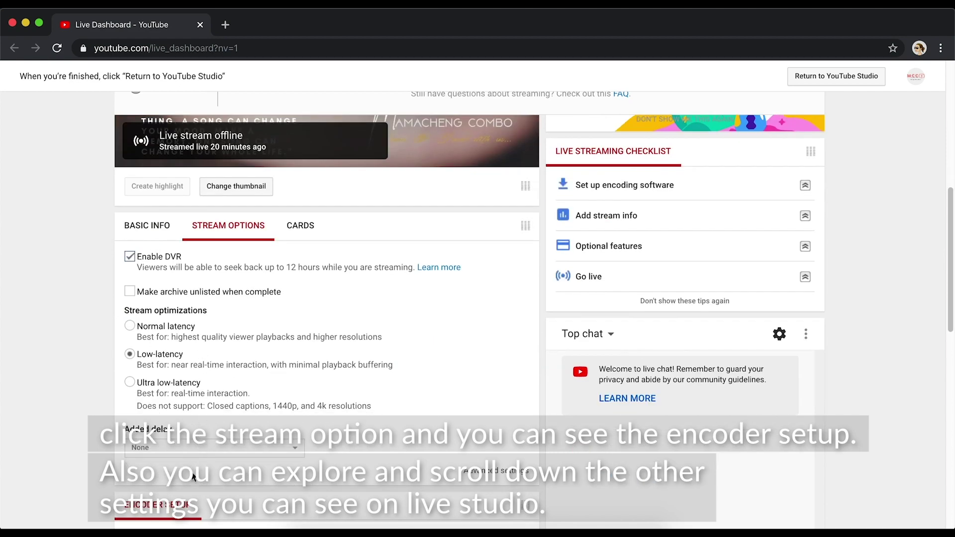
pyautogui.scroll(-3, 196, 492)
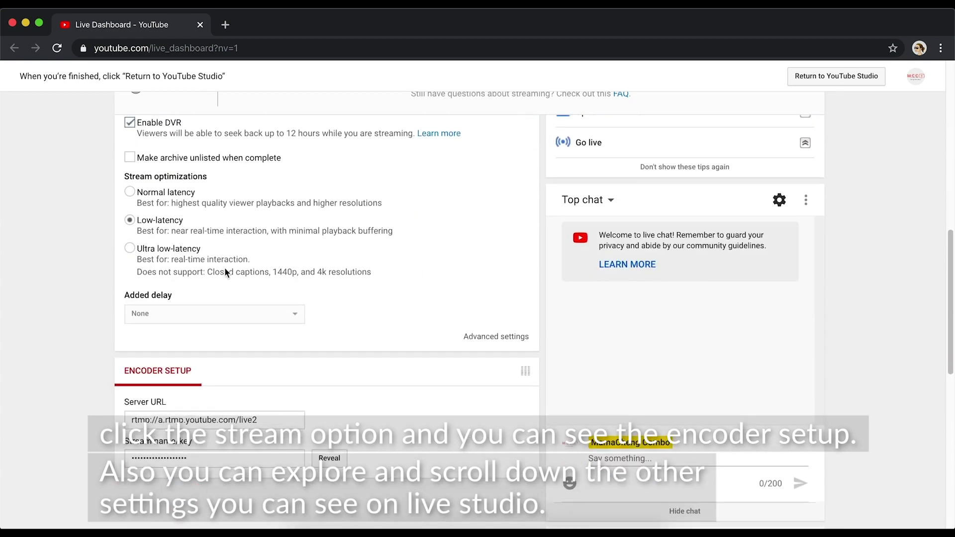
pyautogui.scroll(4, 224, 267)
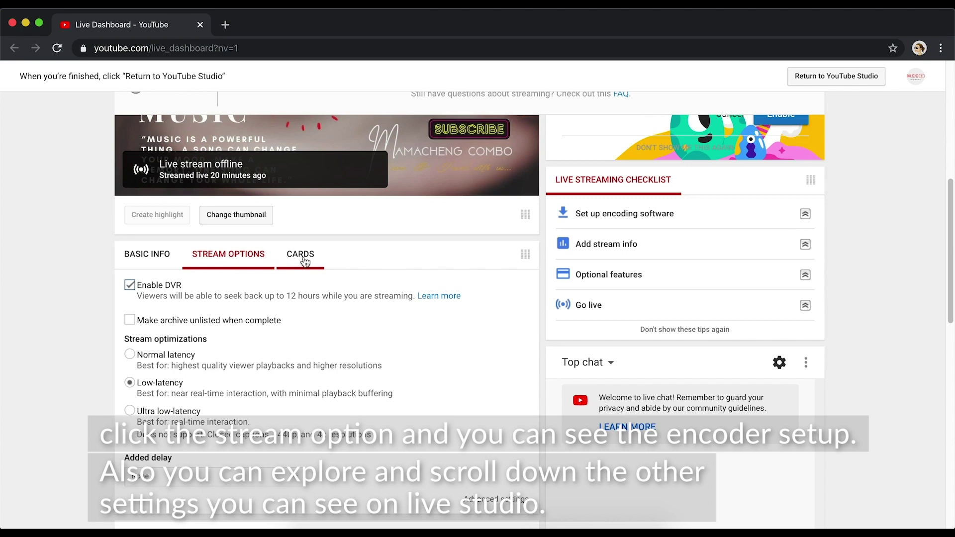
pyautogui.click(302, 263)
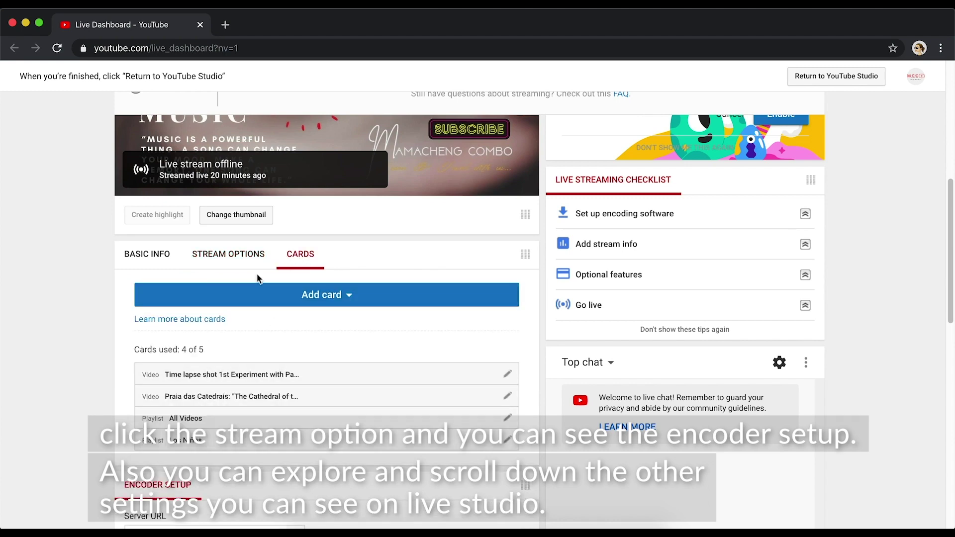
# - Return to the stream's Basic Info and review, then confirm, the live chat settings
pyautogui.click(149, 259)
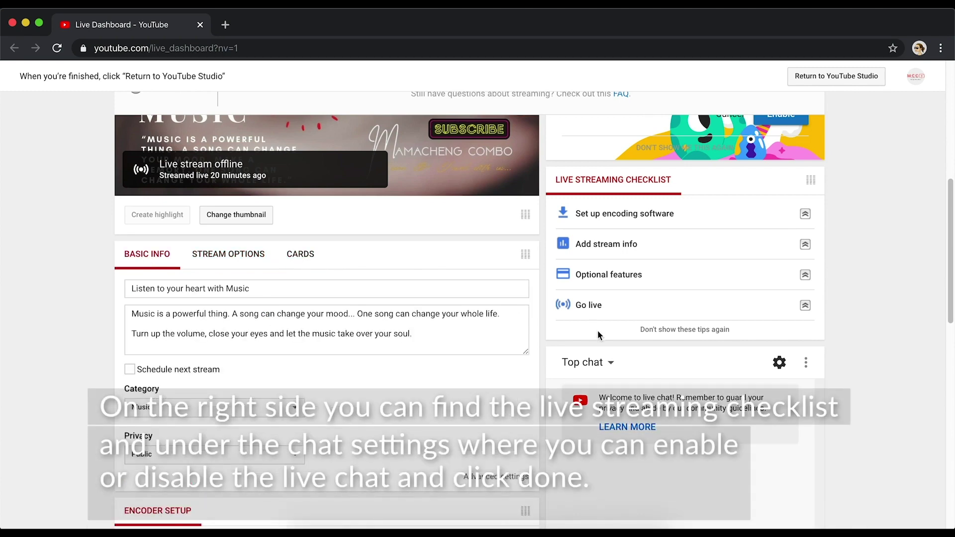
pyautogui.scroll(1, 598, 335)
pyautogui.click(779, 374)
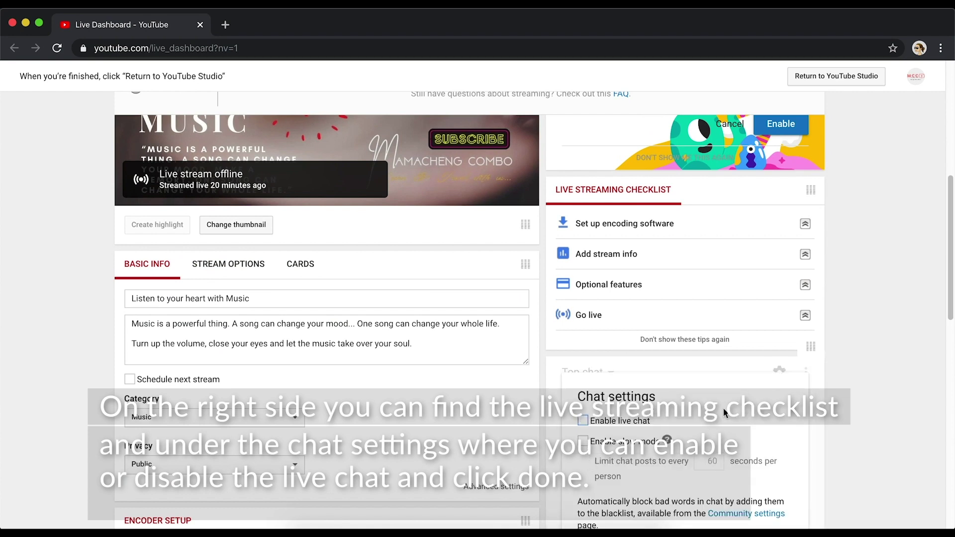
pyautogui.scroll(-3, 724, 413)
pyautogui.scroll(-2, 669, 379)
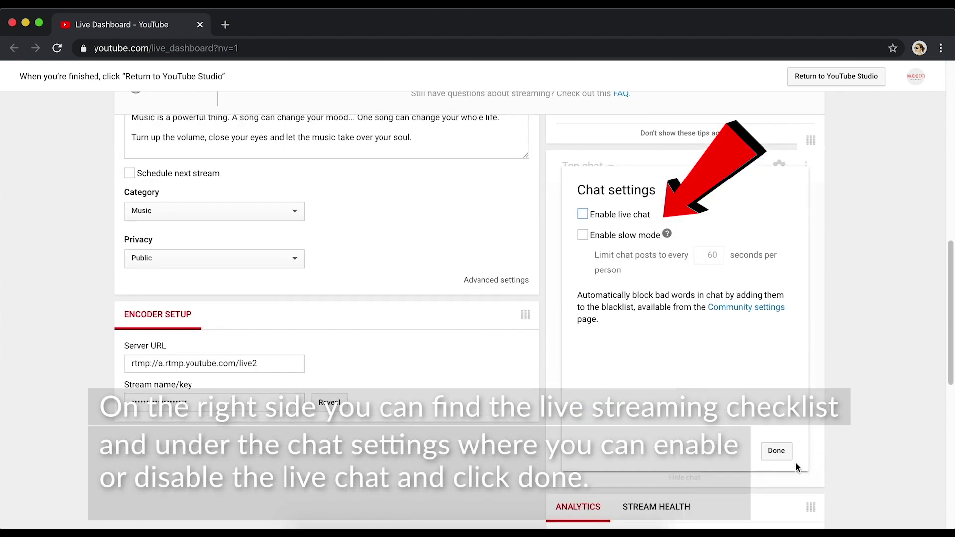
pyautogui.click(779, 452)
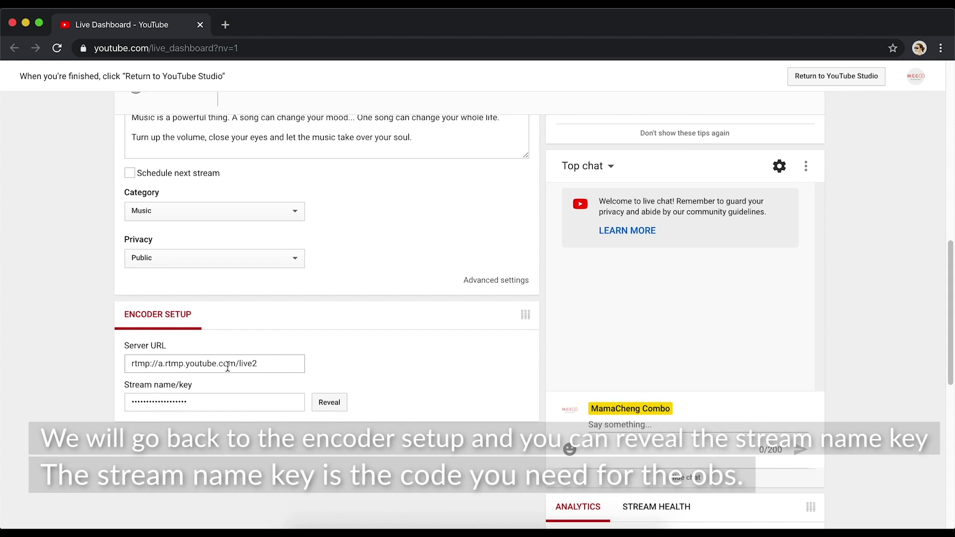
# - Copy the stream name/key from the encoder setup and switch back to OBS
pyautogui.moveTo(216, 402); pyautogui.dragTo(167, 401)
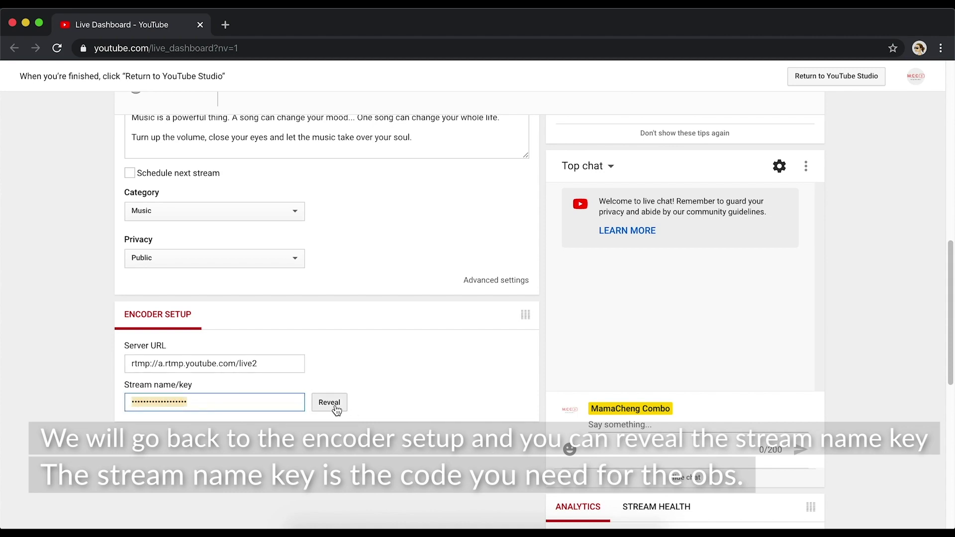
pyautogui.rightClick(171, 402)
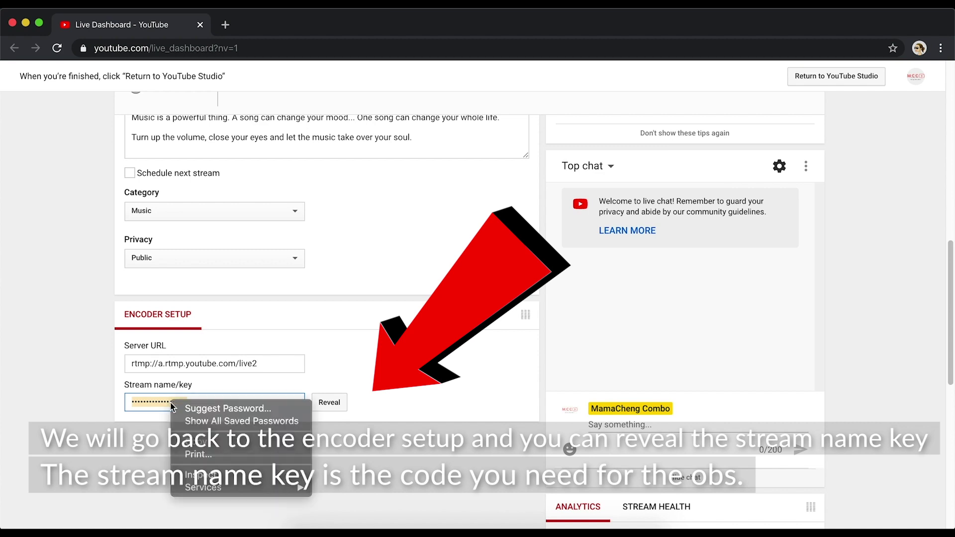
pyautogui.click(206, 444)
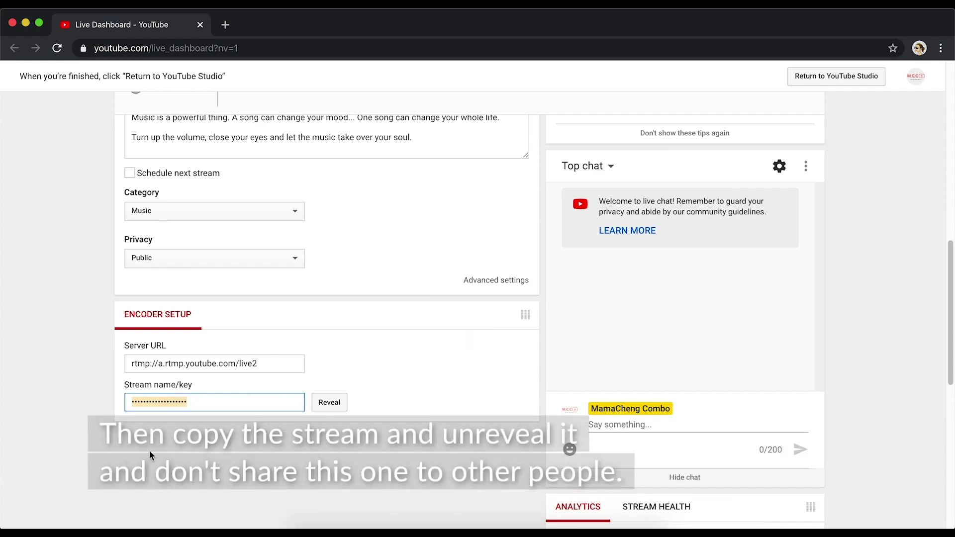
pyautogui.click(556, 532)
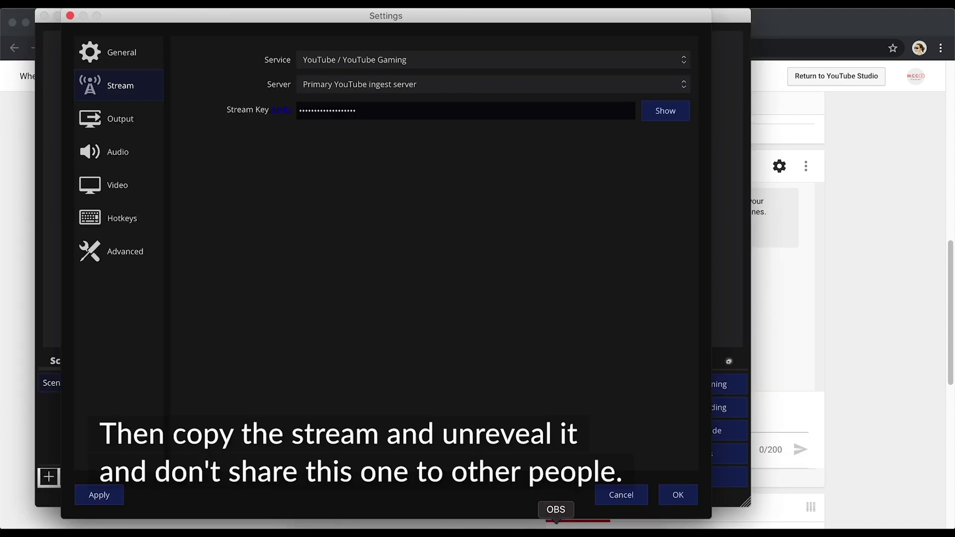
# - Replace the Stream Key with the copied YouTube key and save the settings with OK
pyautogui.click(426, 114)
pyautogui.press('super+a')
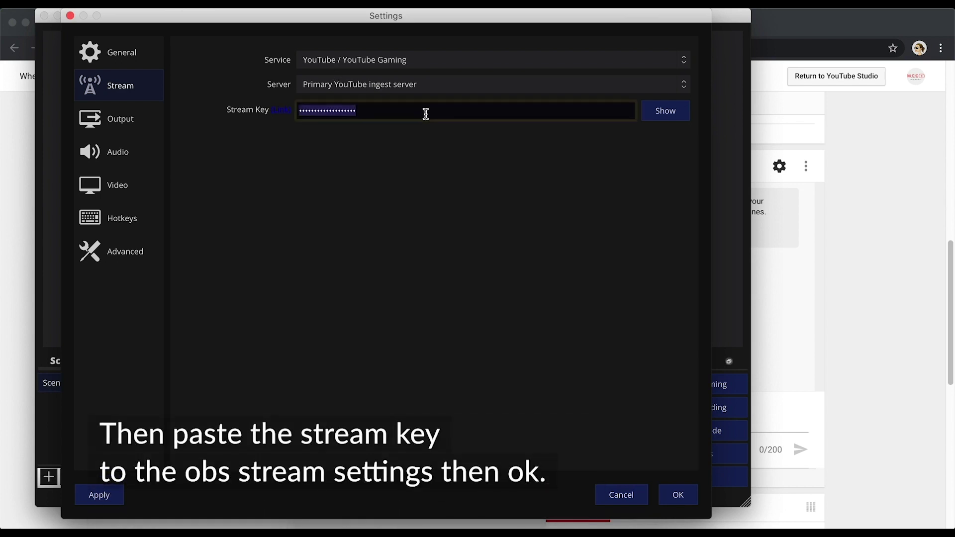
pyautogui.press('super+v')
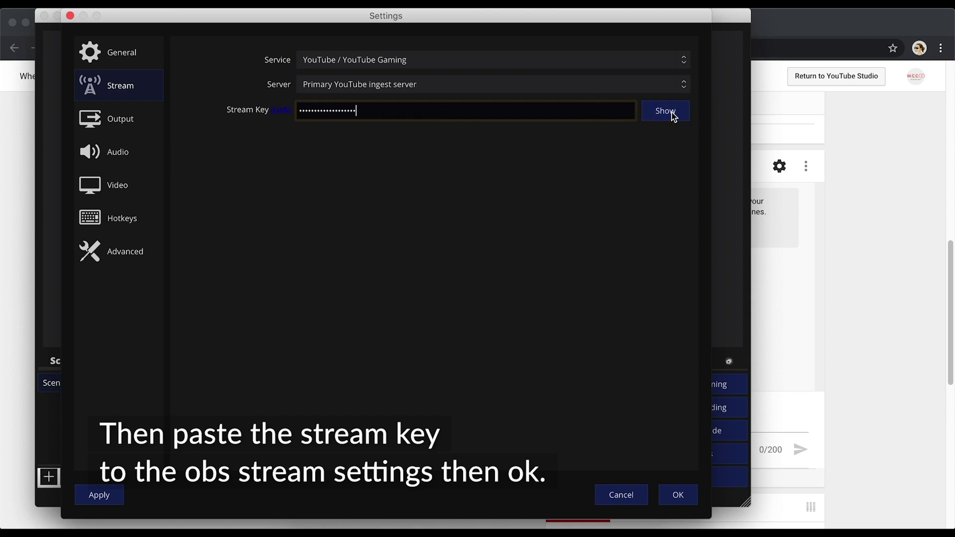
pyautogui.click(678, 495)
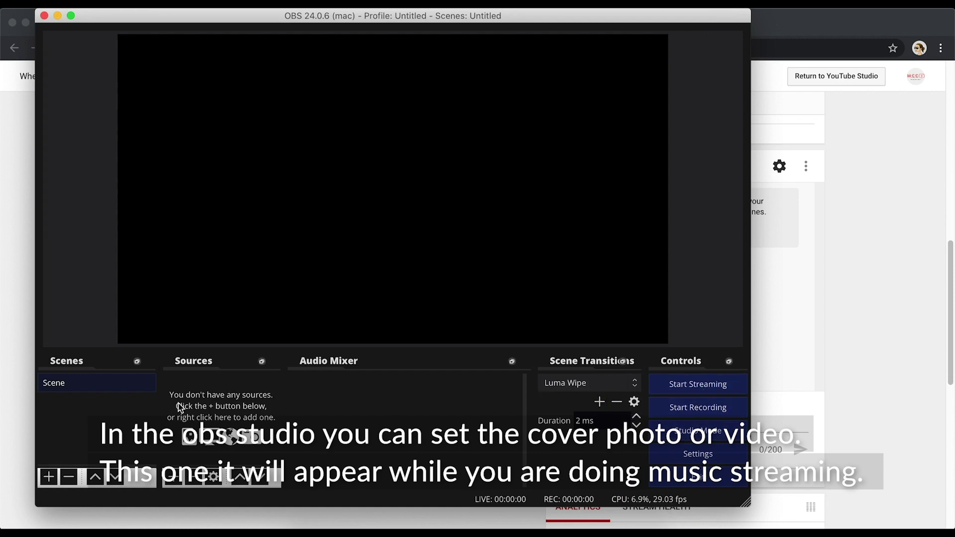
# - Add a new media source named Frontcoverwhileplaying
pyautogui.click(173, 479)
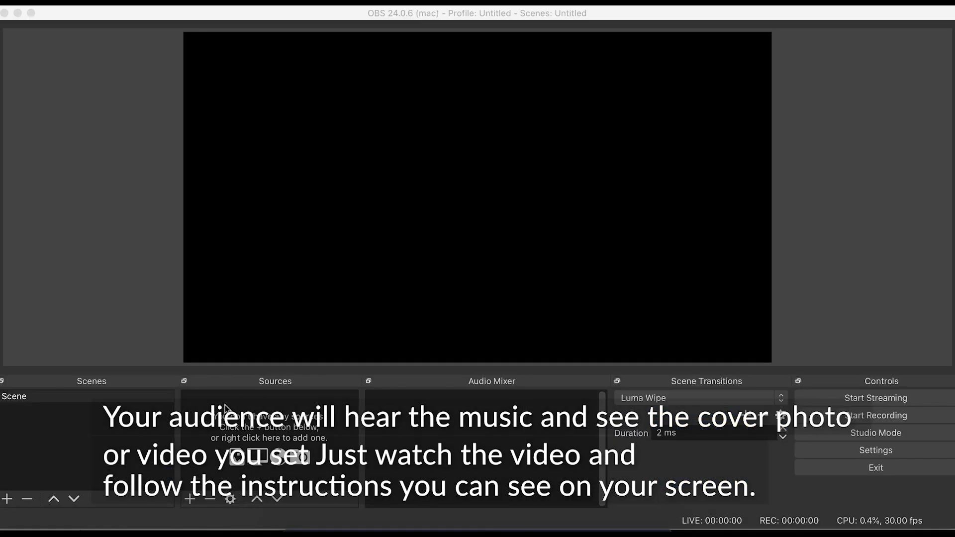
pyautogui.click(189, 499)
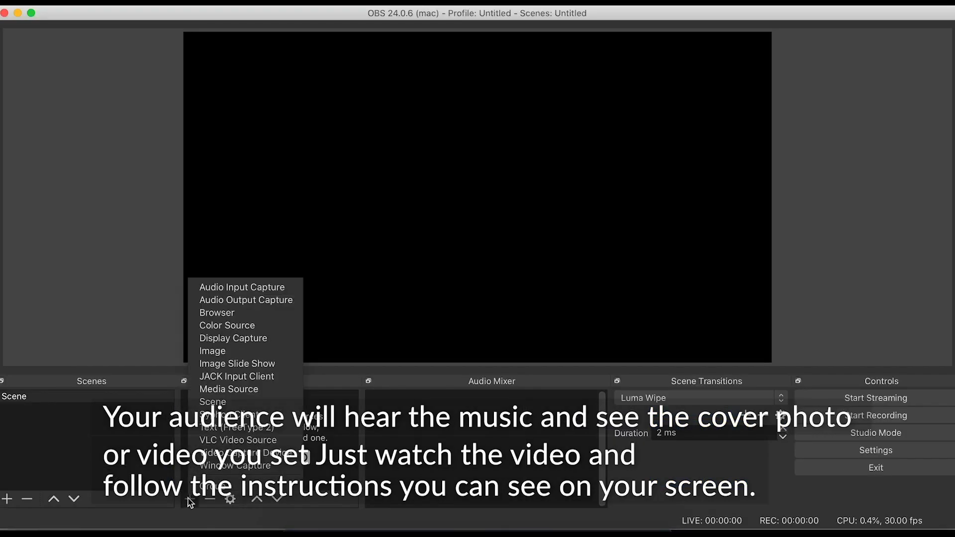
pyautogui.click(237, 389)
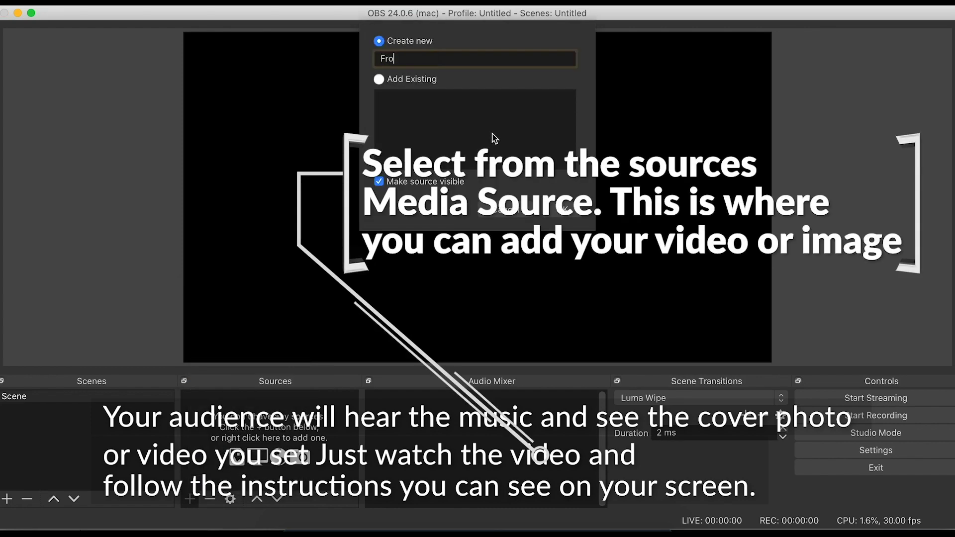
pyautogui.write('Frontcoverwhileplaying')
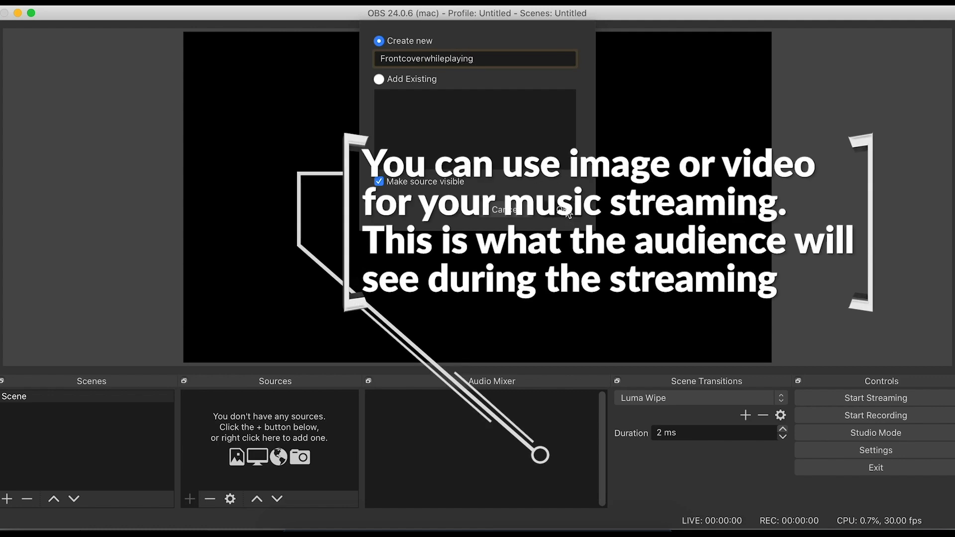
pyautogui.click(566, 211)
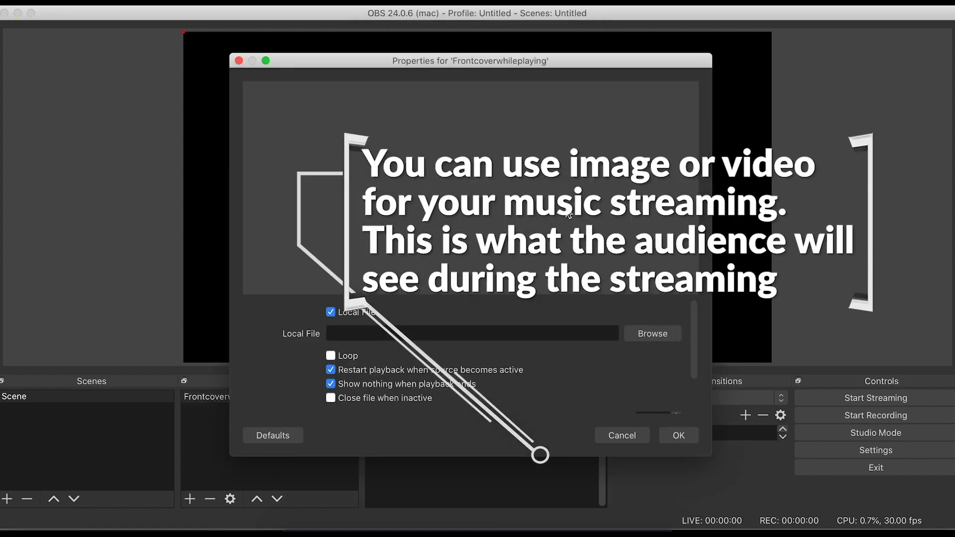
# - Set its local file to front.mp4 from LaCie/mamachengcombo/Music and confirm
pyautogui.click(665, 336)
pyautogui.click(253, 196)
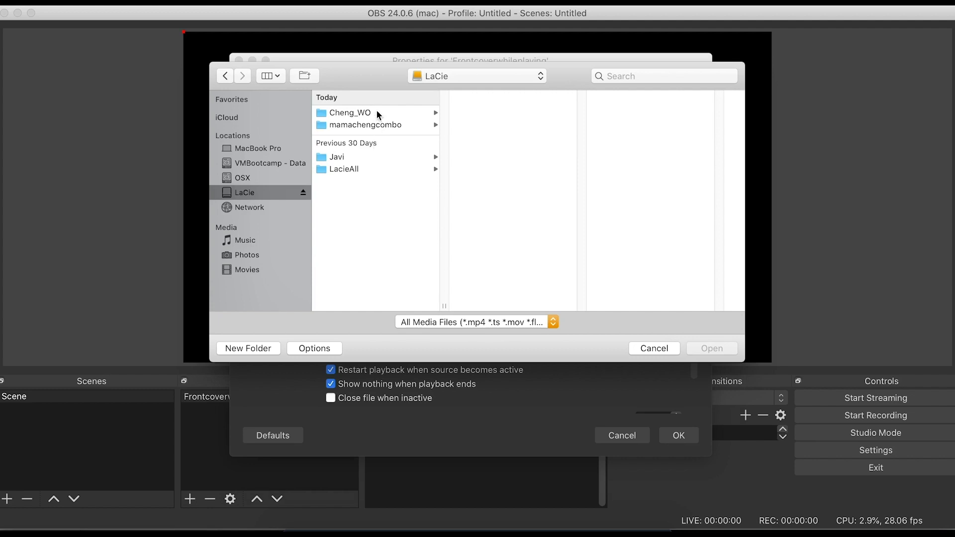
pyautogui.click(378, 126)
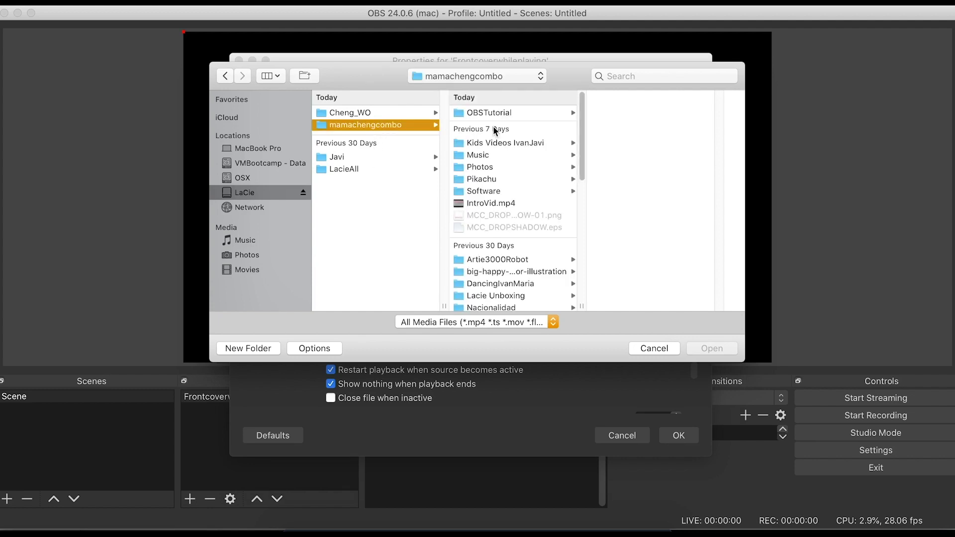
pyautogui.click(494, 157)
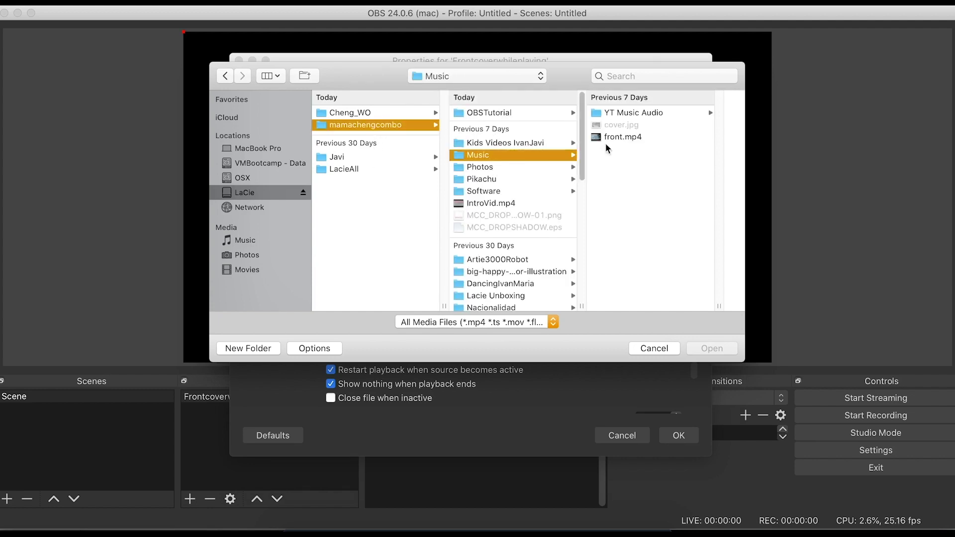
pyautogui.click(626, 137)
pyautogui.doubleClick(543, 143)
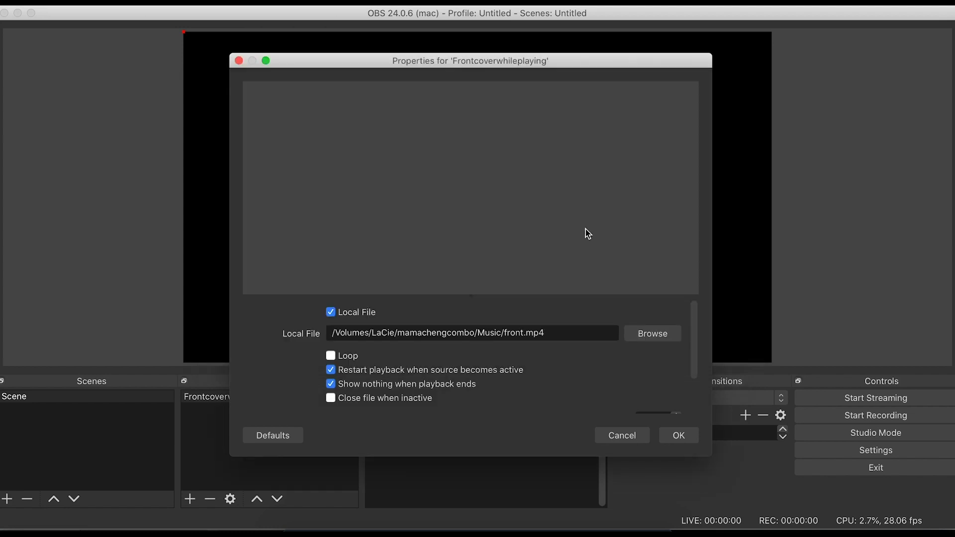
pyautogui.click(677, 437)
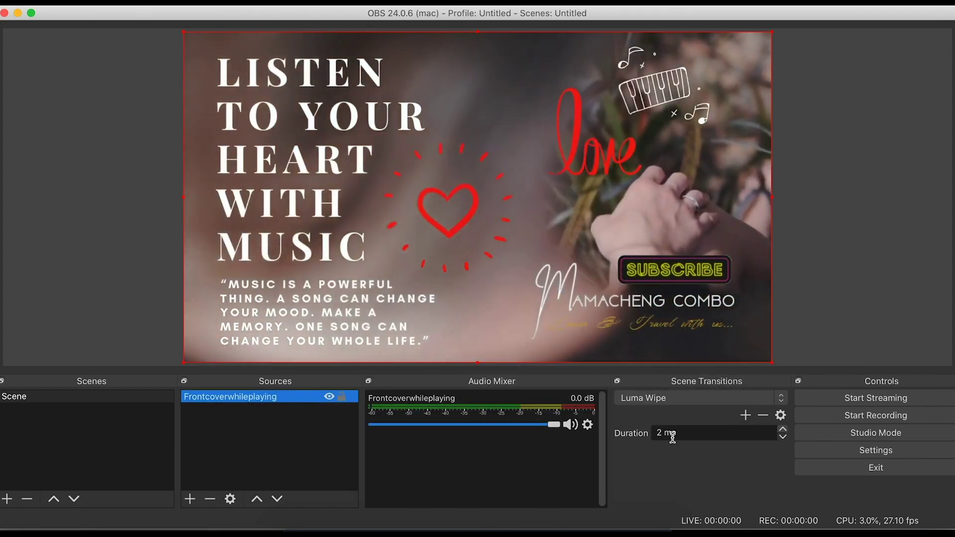
# - Enable Loop on the Frontcoverwhileplaying source
pyautogui.doubleClick(251, 401)
pyautogui.click(330, 355)
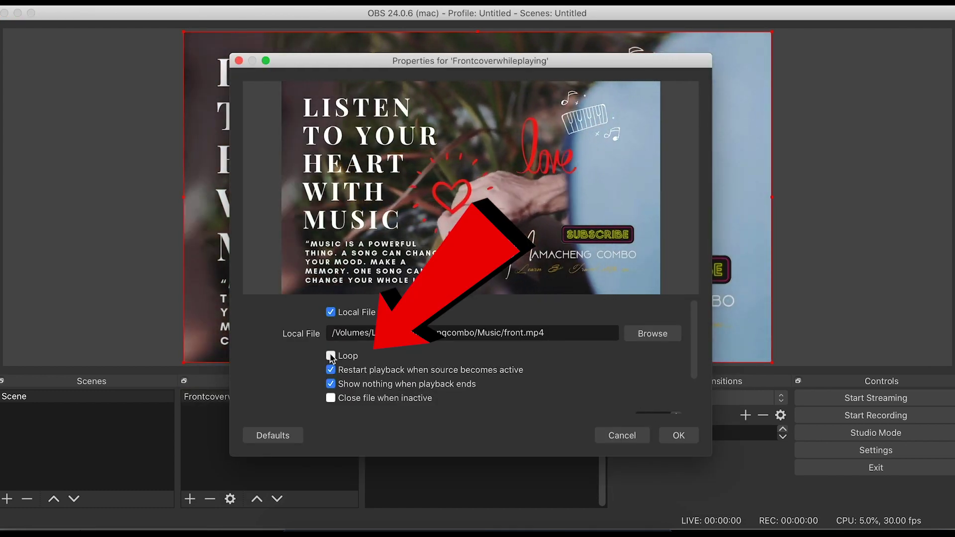
pyautogui.click(688, 434)
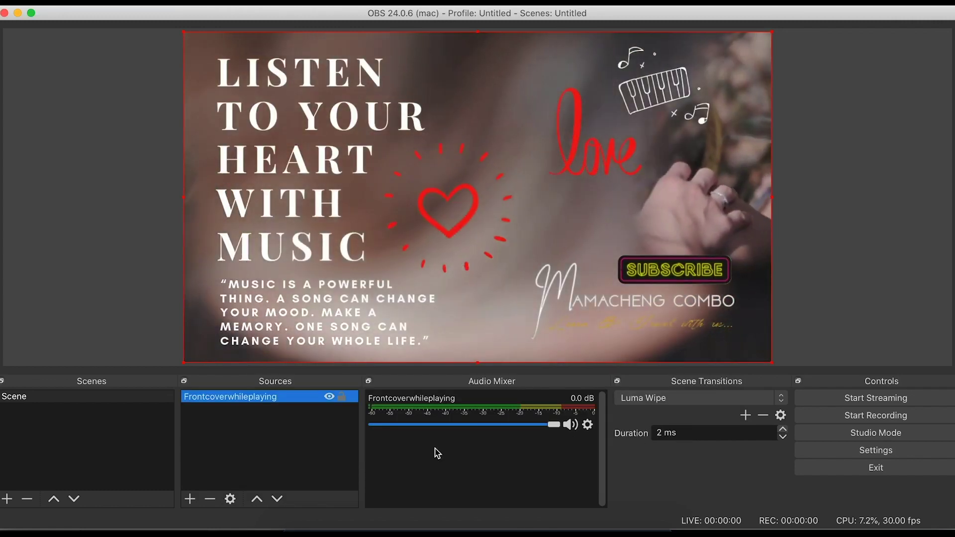
pyautogui.click(189, 501)
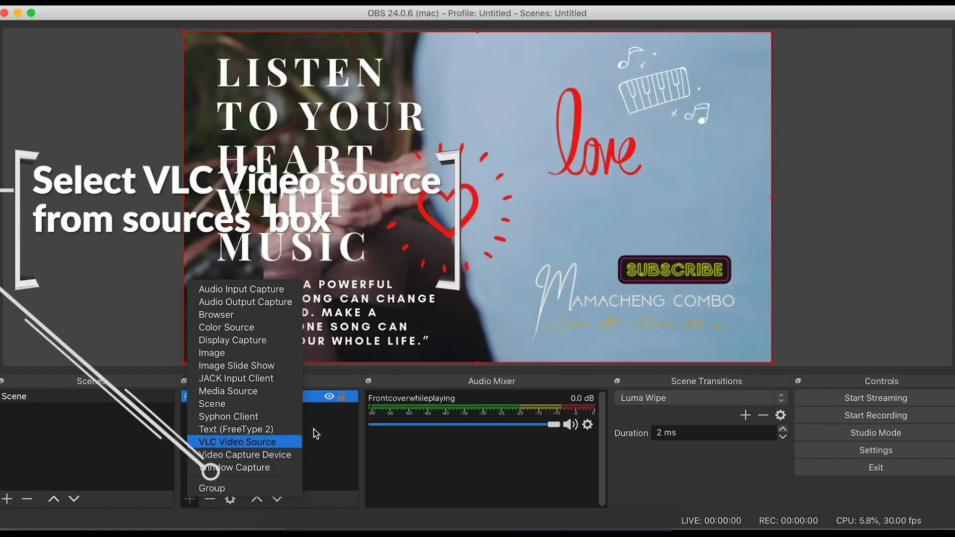
# - Add a VLC video source named MusicCompilation with the YT Music Audio folder in its playlist
pyautogui.click(231, 442)
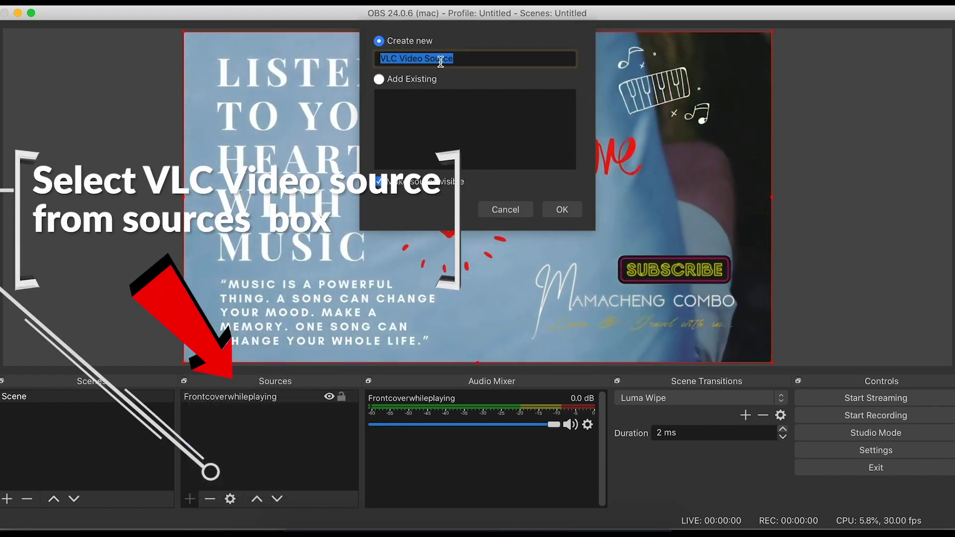
pyautogui.write('MusicCom')
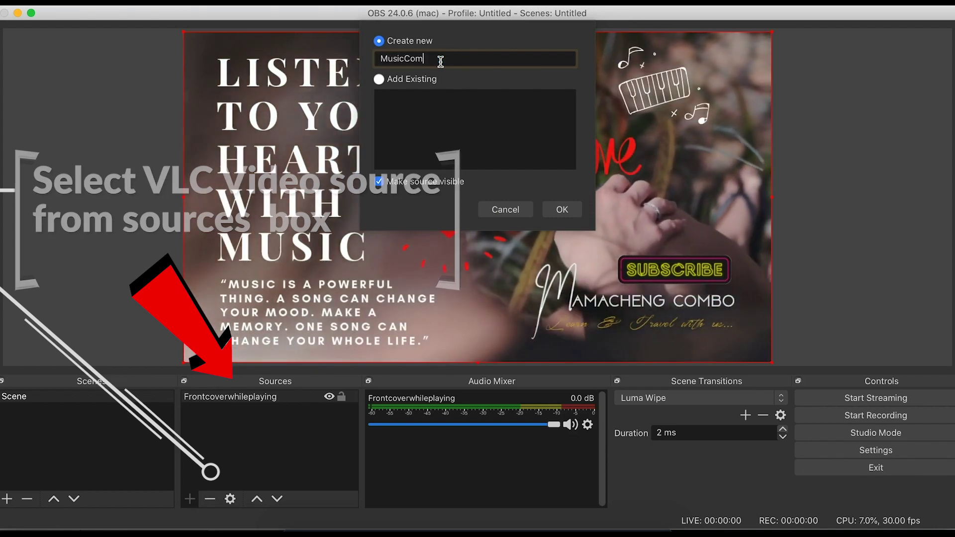
pyautogui.write('pilation')
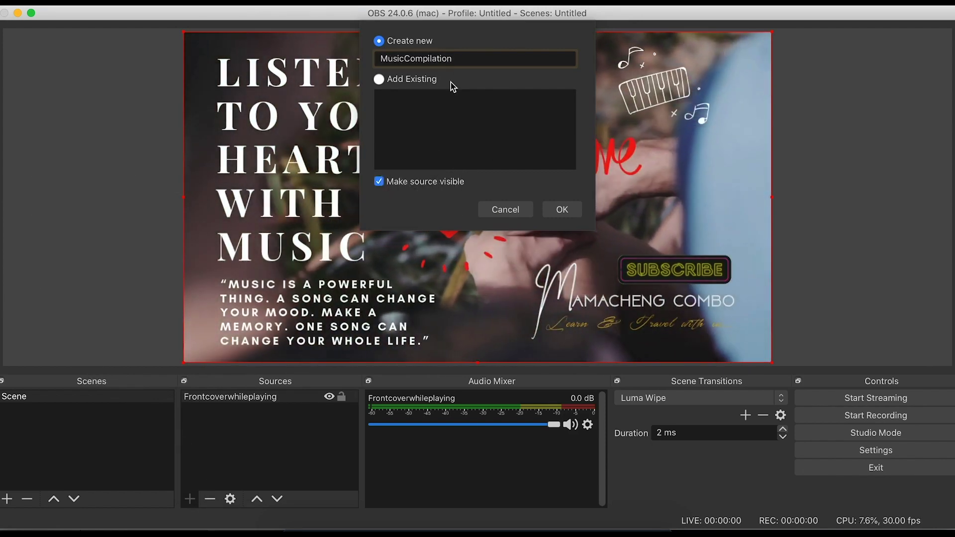
pyautogui.click(561, 209)
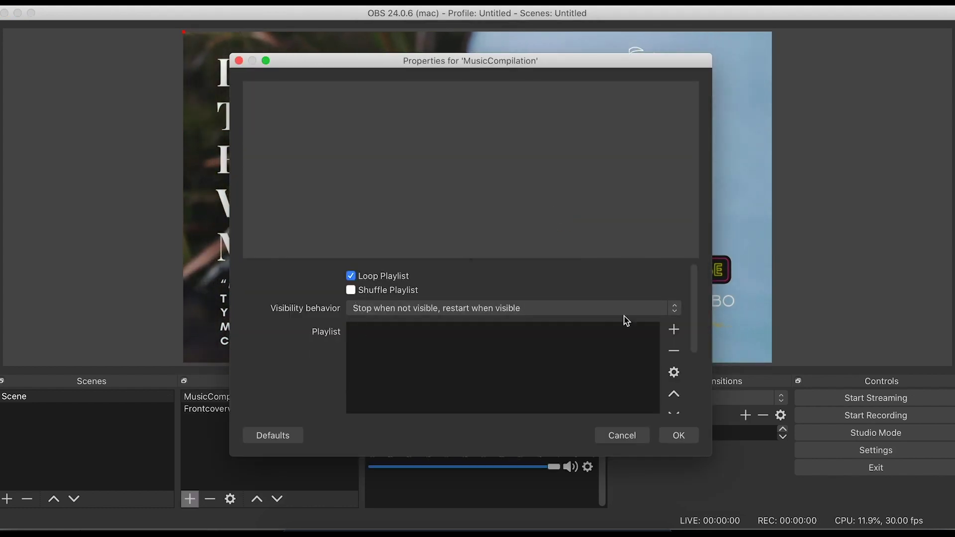
pyautogui.click(674, 329)
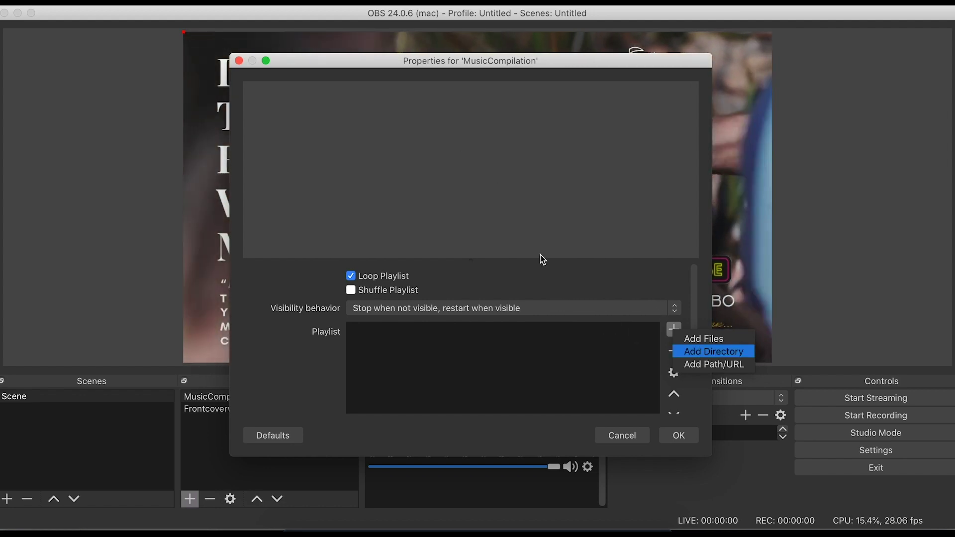
pyautogui.press('Return')
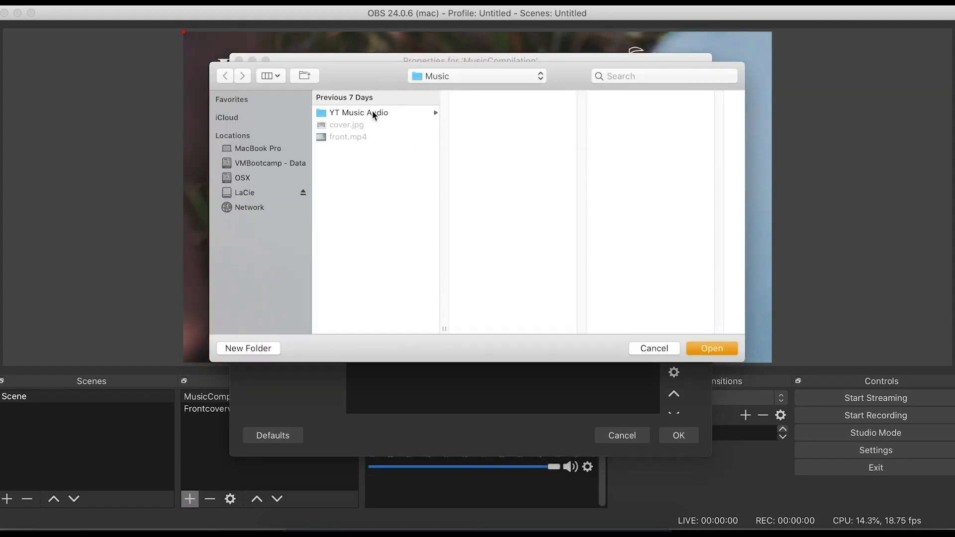
pyautogui.click(374, 114)
pyautogui.click(719, 349)
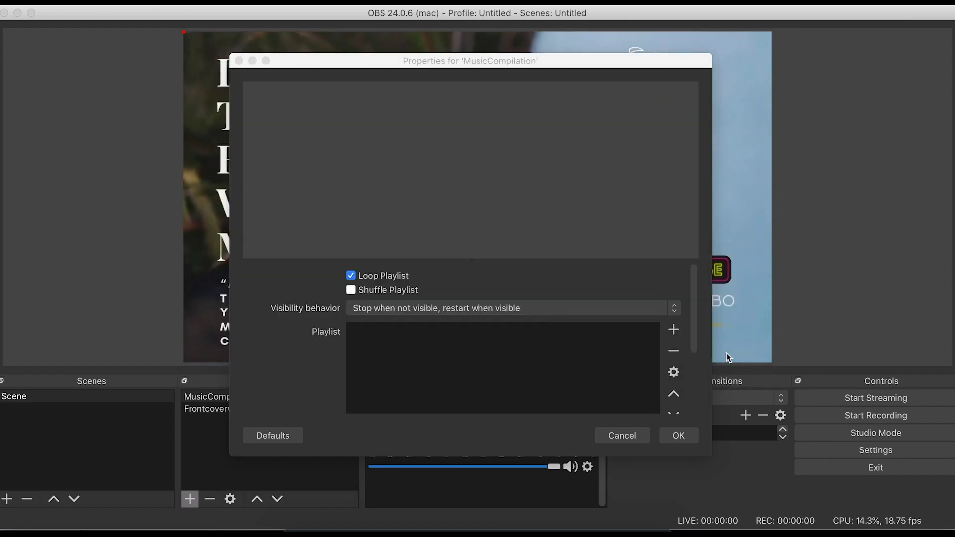
# - Confirm the MusicCompilation properties and switch Studio Mode back off
pyautogui.click(691, 439)
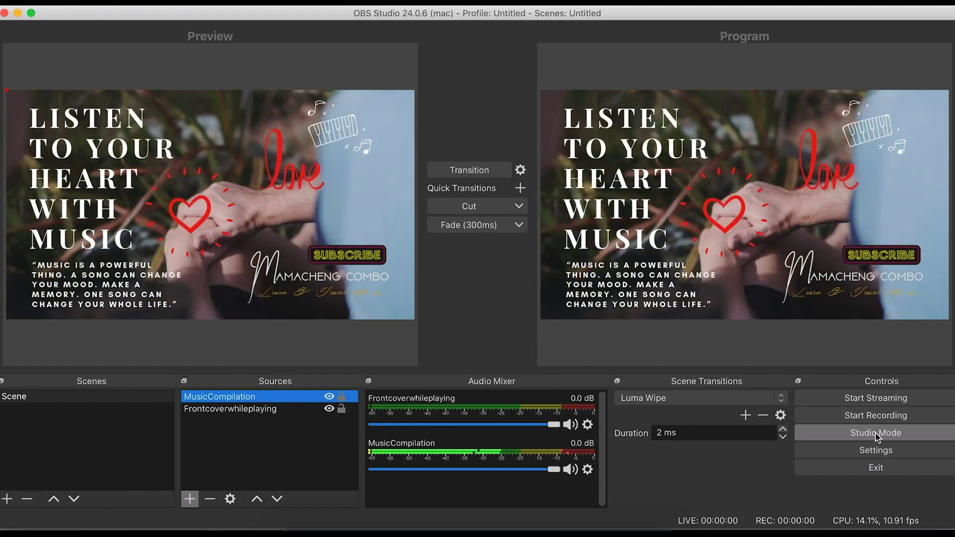
pyautogui.click(876, 435)
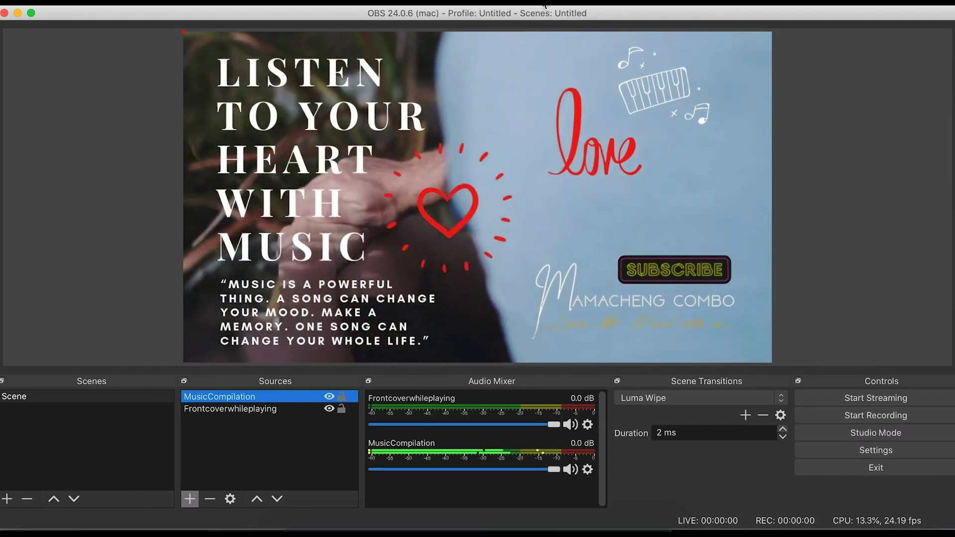